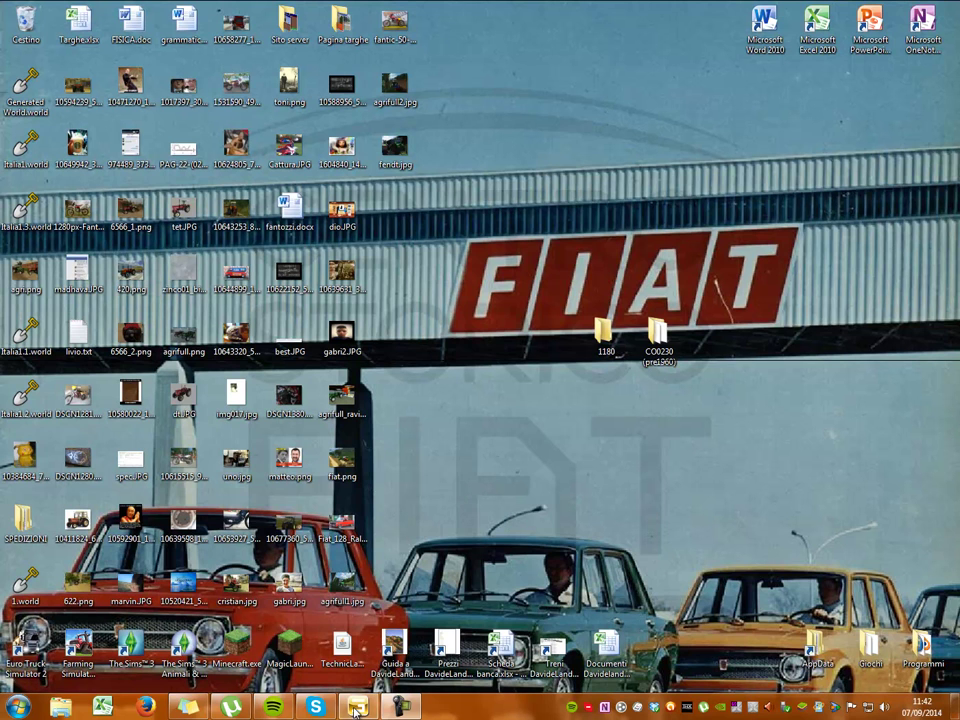
- Open TargaCO0230.i3d from the CO0230 (pre1960) desktop folder in GIANTS Editor
mouse_move(356, 706)
mouse_move(356, 640)
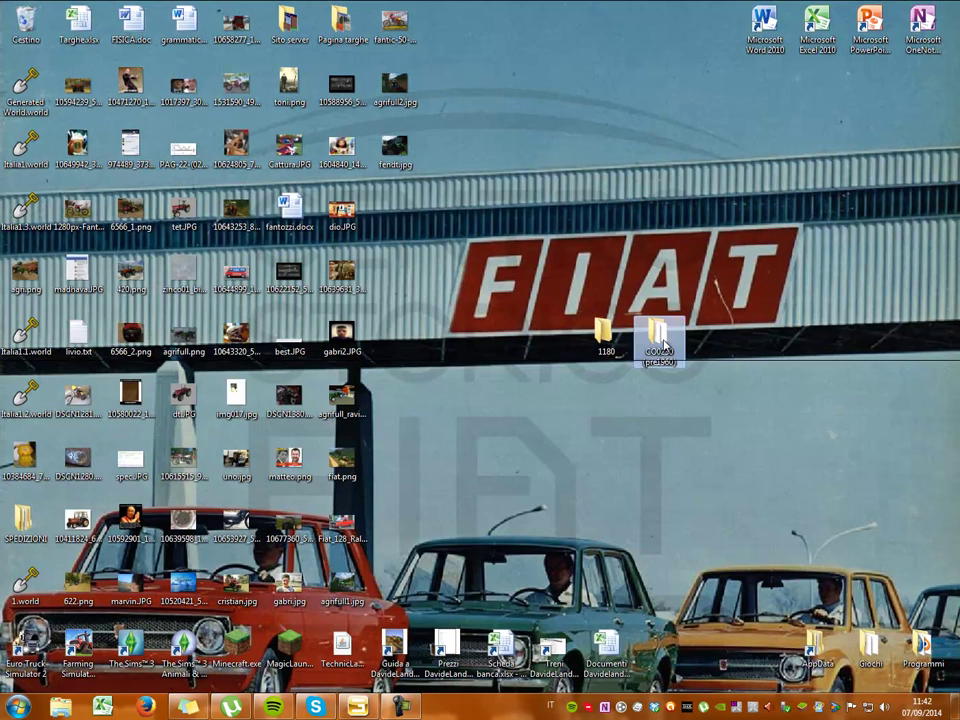
double_click(660, 340)
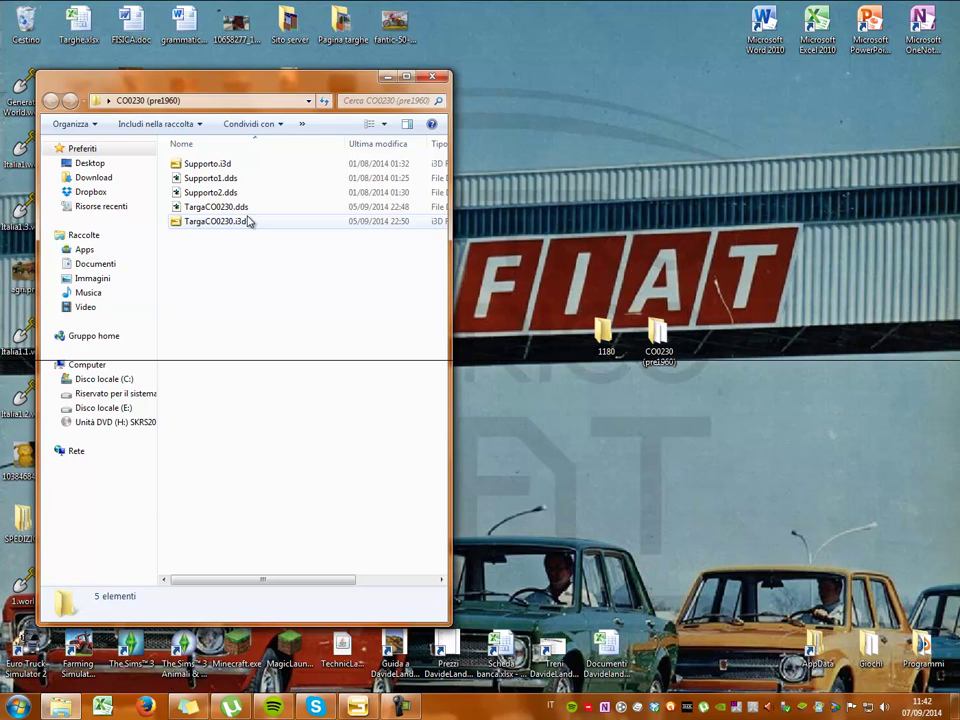
click(250, 222)
double_click(250, 222)
- Examine the licence plate model up close and from different angles
click(66, 28)
click(85, 58)
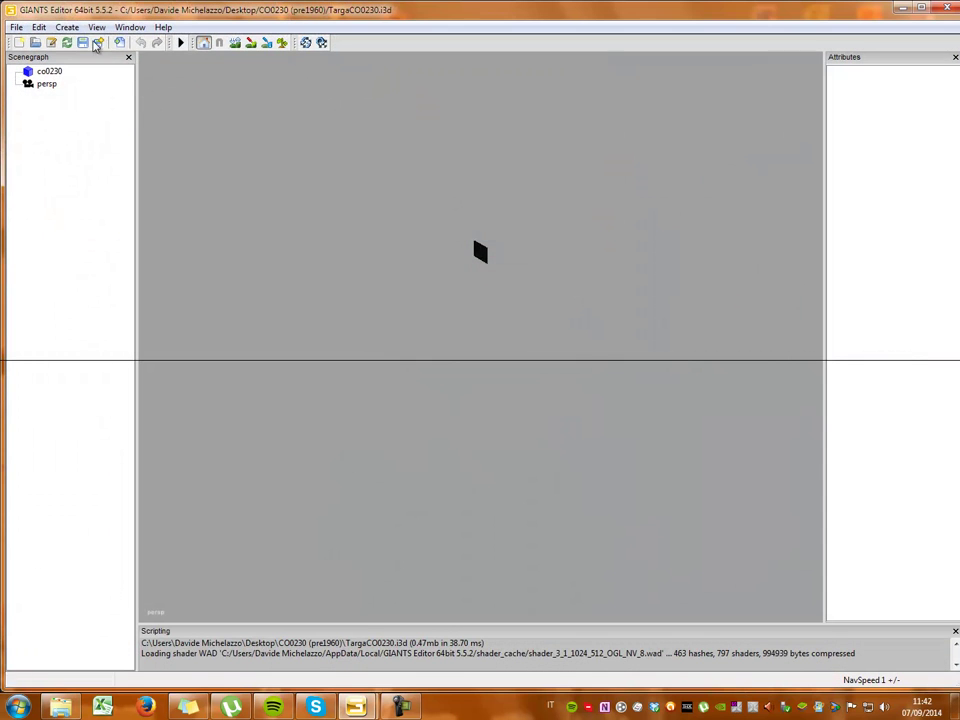
alt+right_drag(500, 428, 557, 27)
alt+right_drag(440, 440, 429, 320)
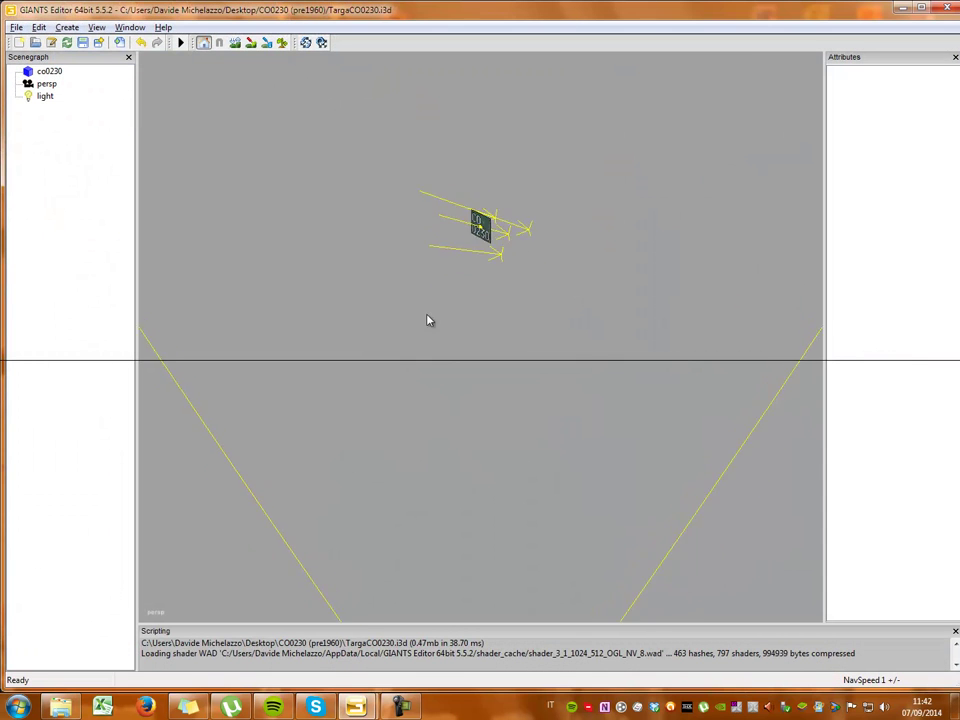
alt+middle_drag(429, 320, 586, 416)
alt+right_drag(586, 416, 545, 46)
alt+right_drag(428, 500, 476, 392)
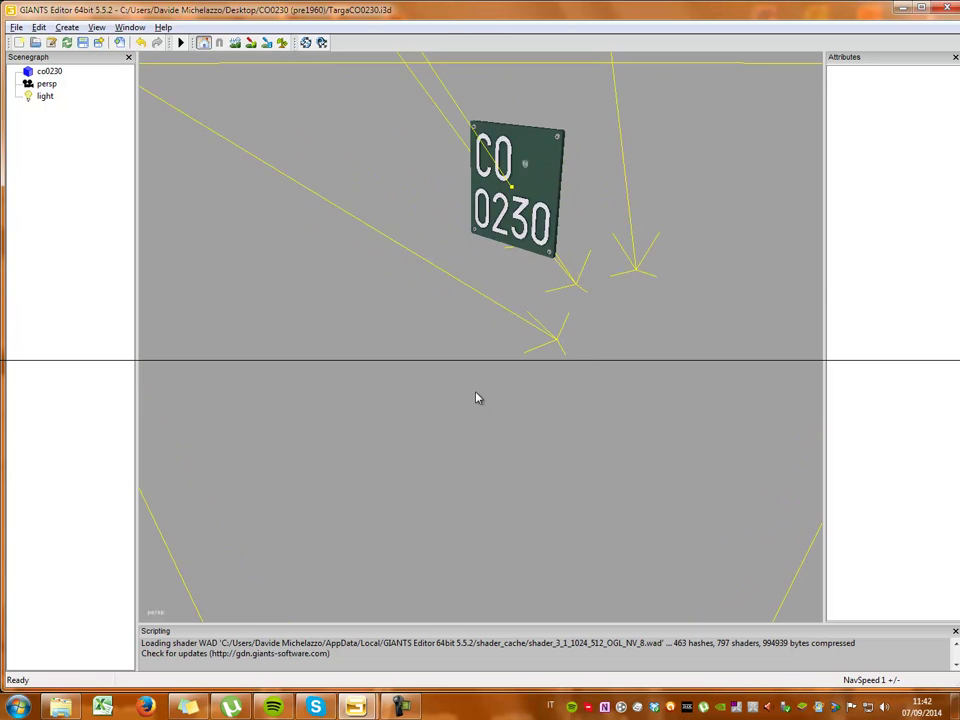
alt+drag(476, 392, 504, 448)
alt+right_drag(504, 448, 486, 367)
alt+drag(487, 371, 501, 289)
alt+drag(408, 408, 460, 418)
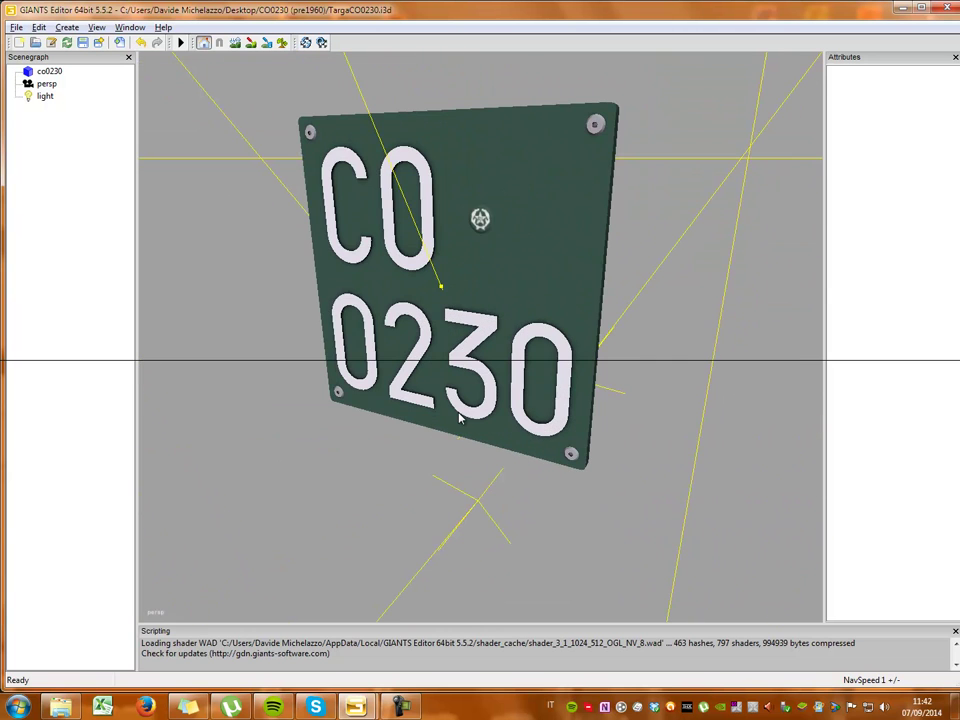
- Close the plate model without saving changes, and close the CO0230 (pre1960) folder
click(947, 8)
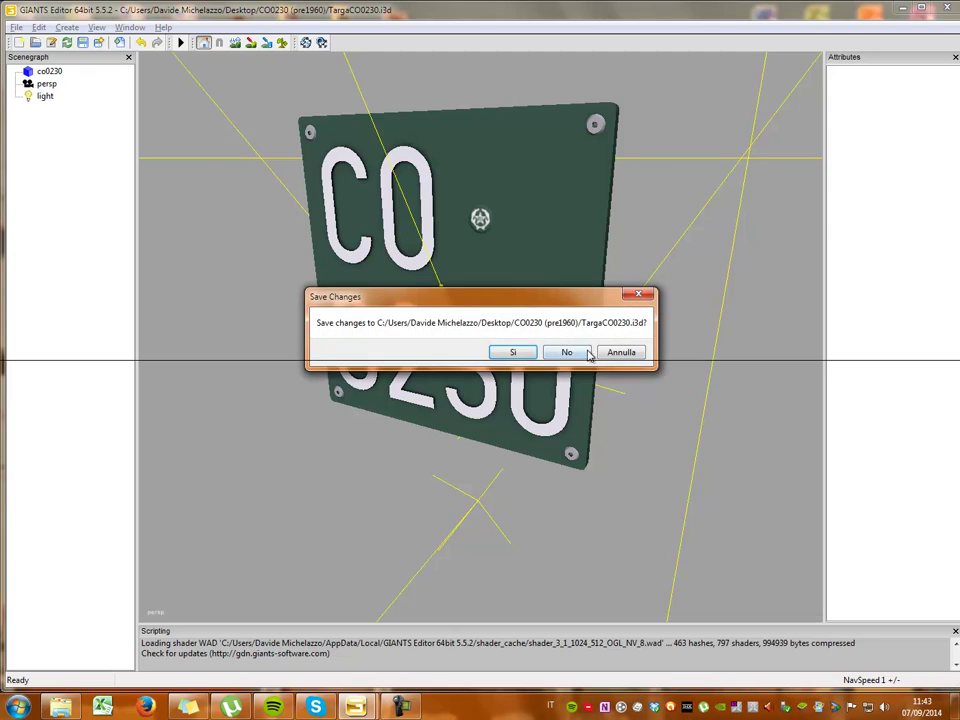
click(585, 352)
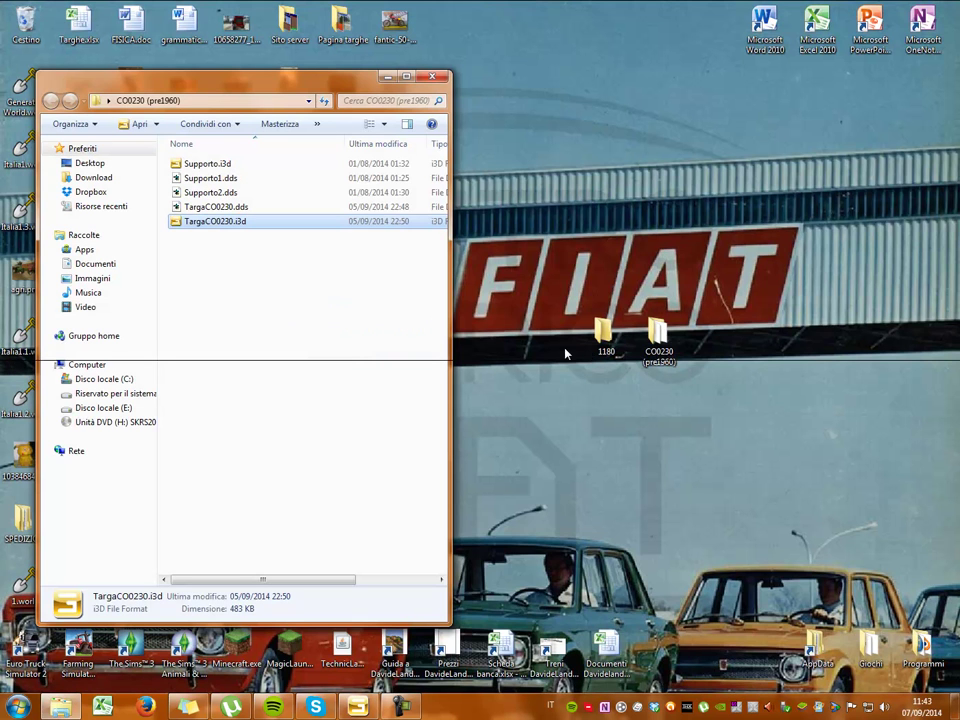
click(353, 298)
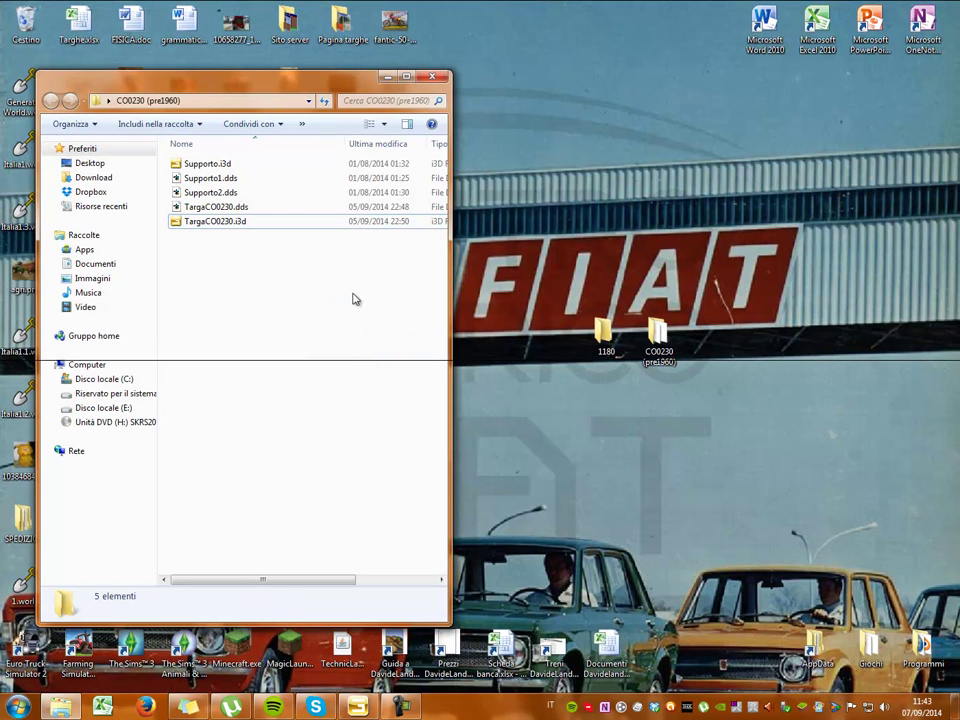
drag(259, 88, 490, 91)
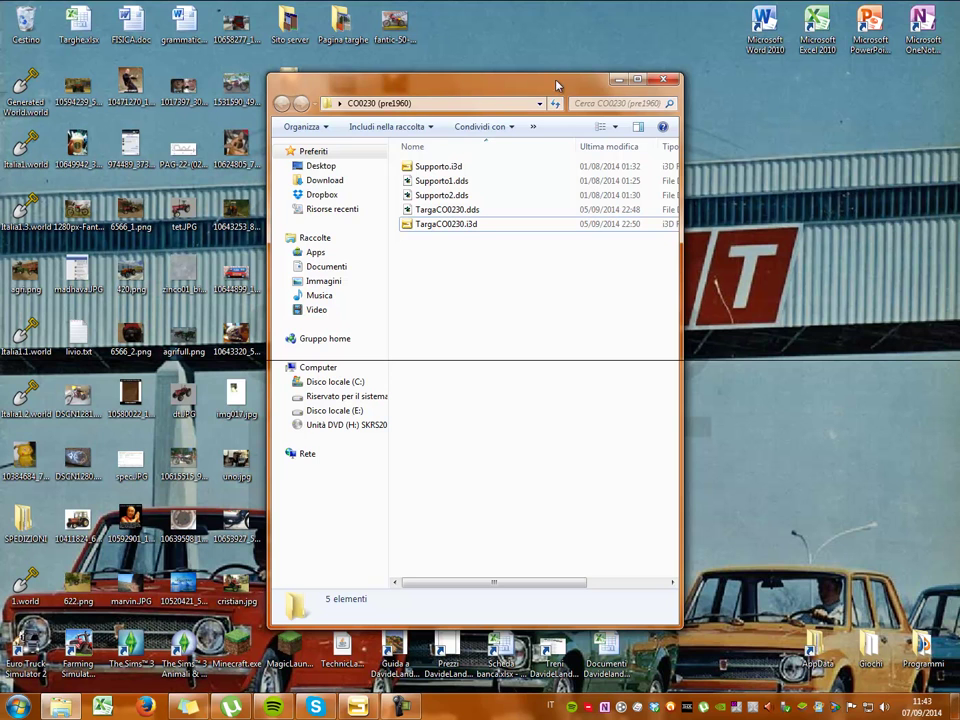
click(654, 80)
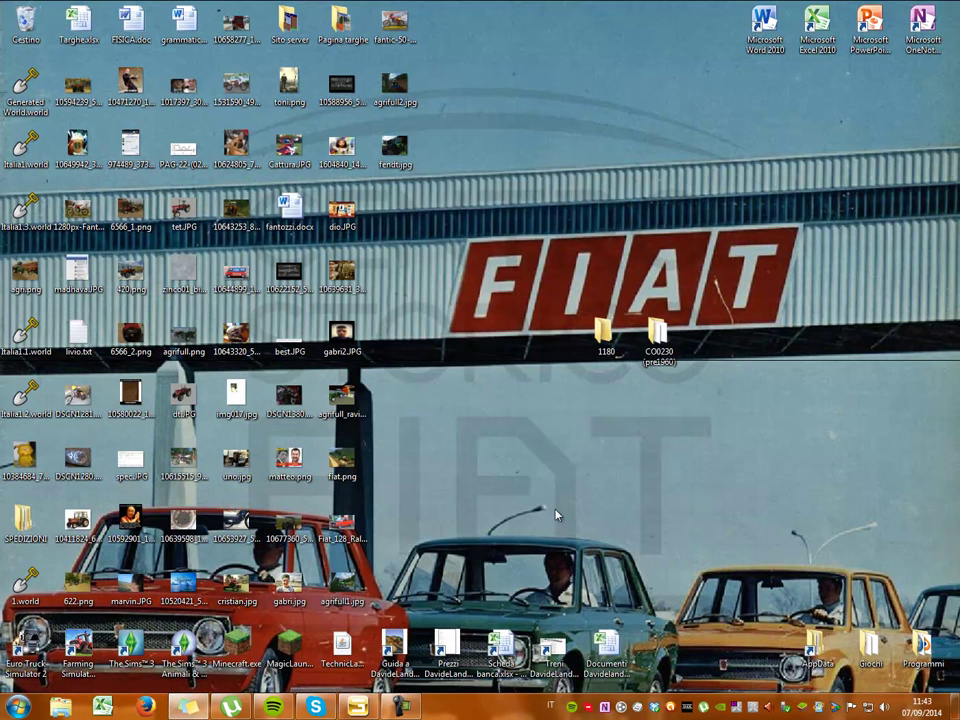
- Open the 1180 and CO0230 (pre1960) desktop folders and arrange their windows side by side
mouse_move(365, 708)
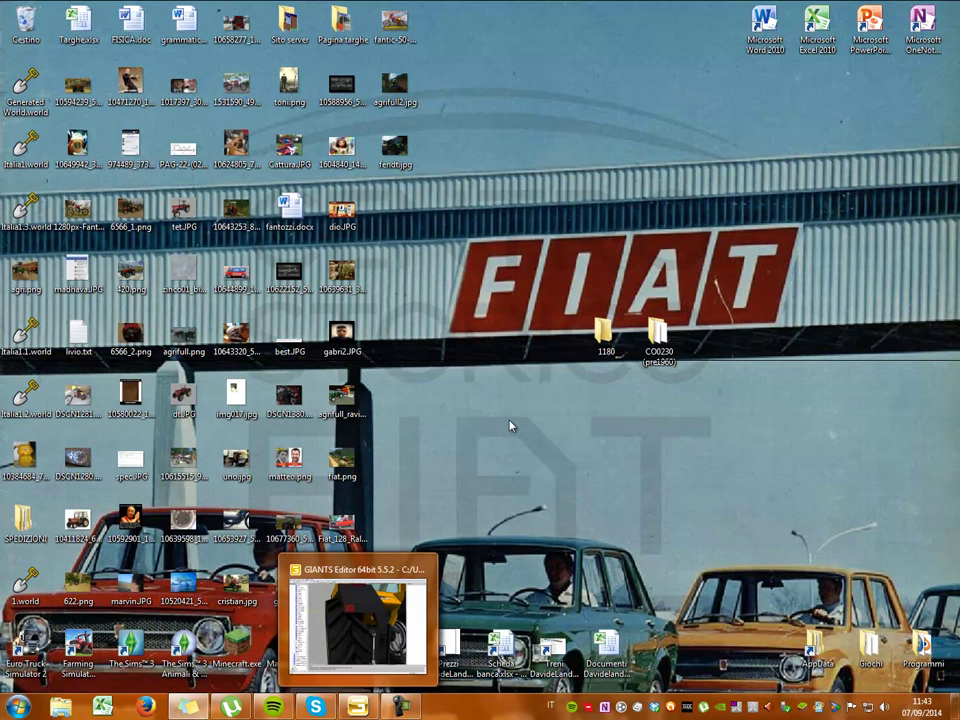
double_click(603, 340)
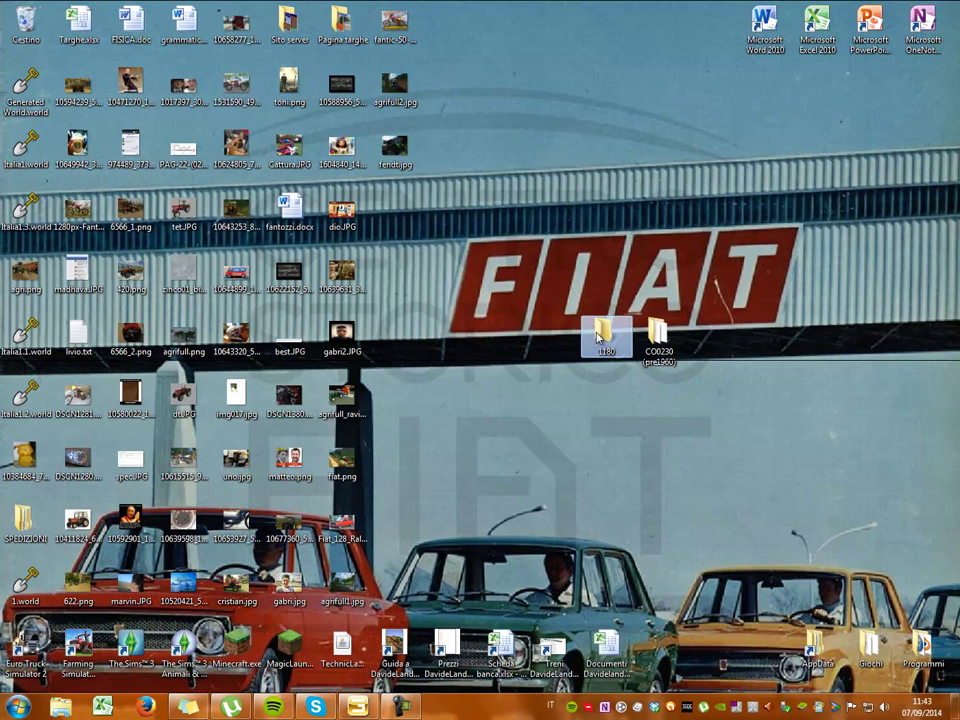
drag(512, 101, 289, 79)
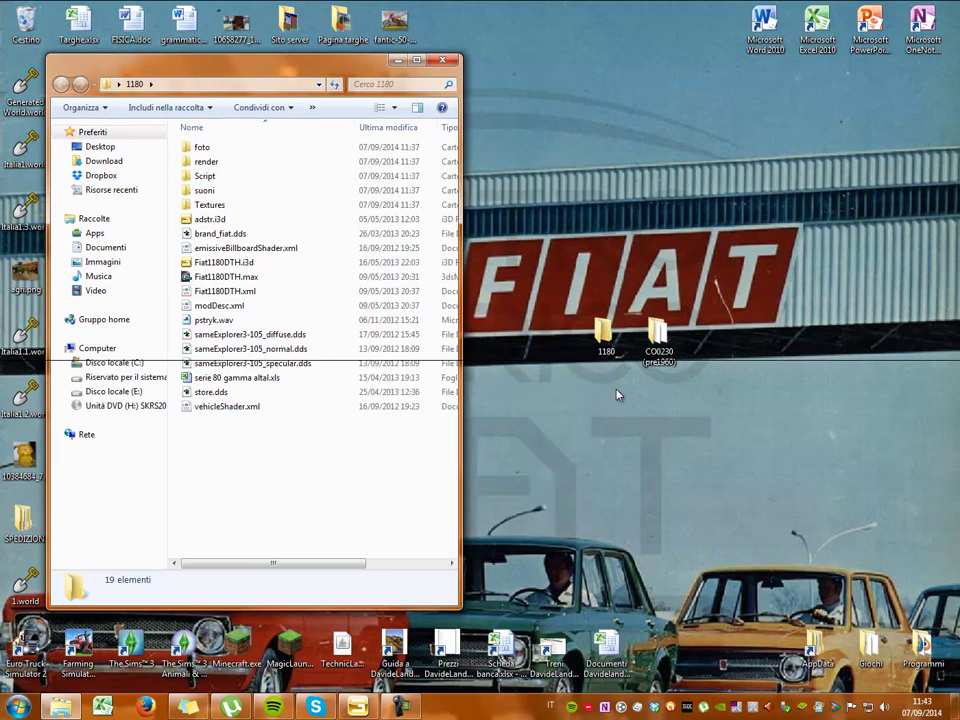
double_click(656, 336)
drag(346, 88, 773, 79)
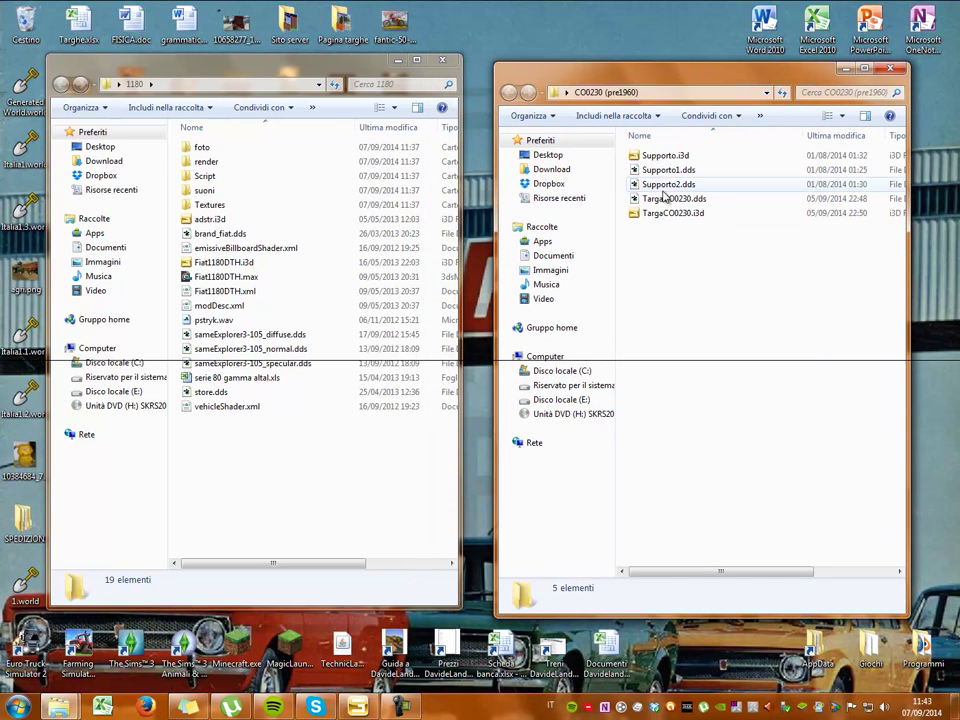
- Copy all the support and plate files from the CO0230 (pre1960) folder into the 1180 folder
click(660, 157)
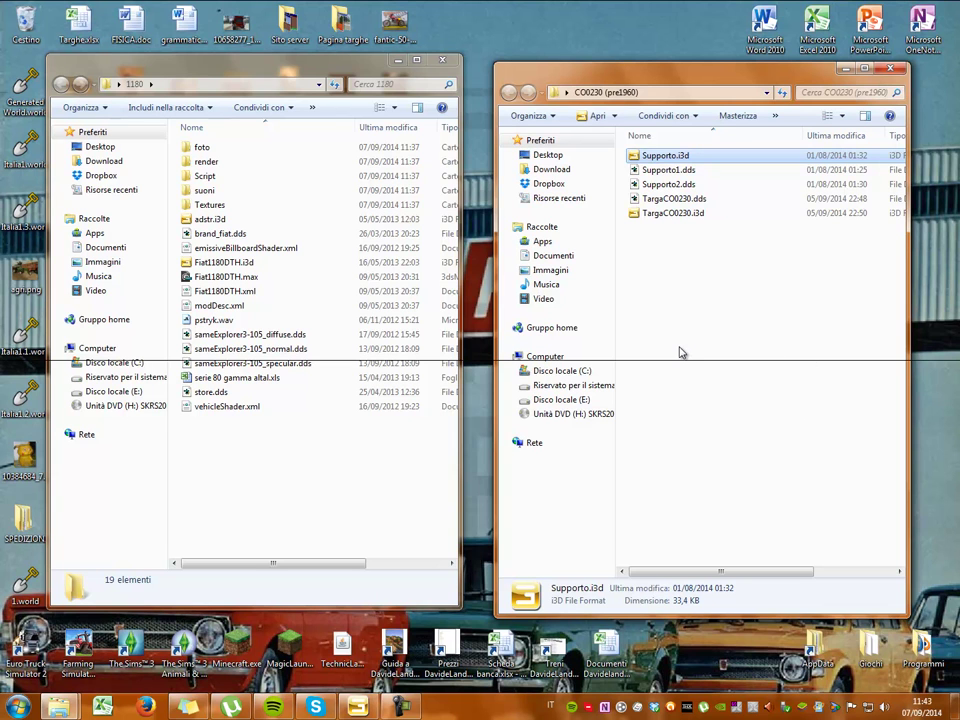
drag(700, 257, 696, 152)
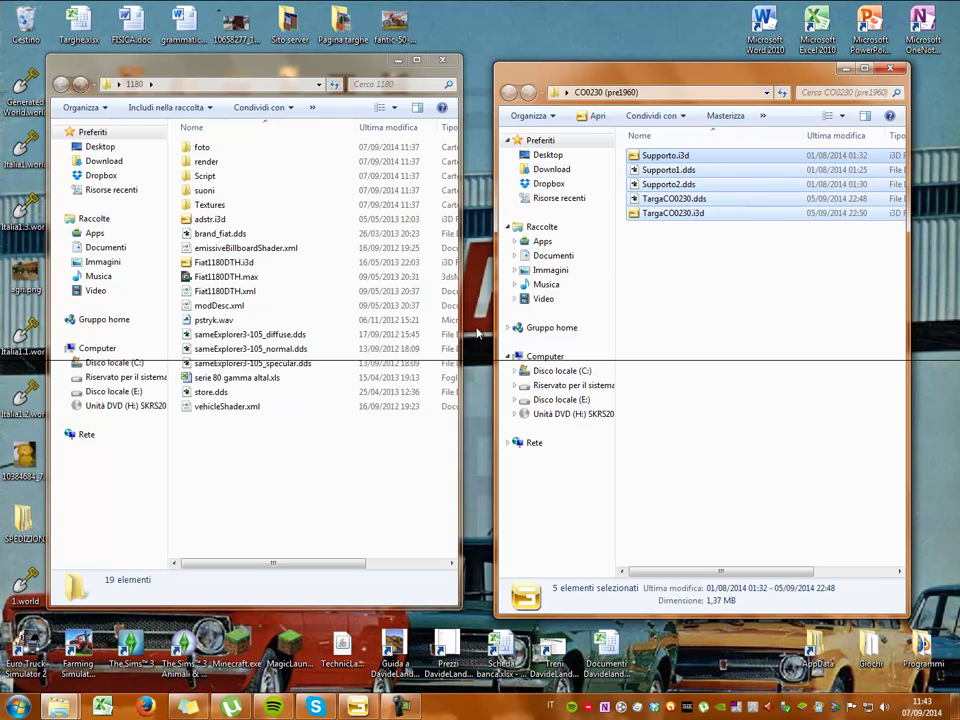
click(330, 474)
key(ctrl+v)
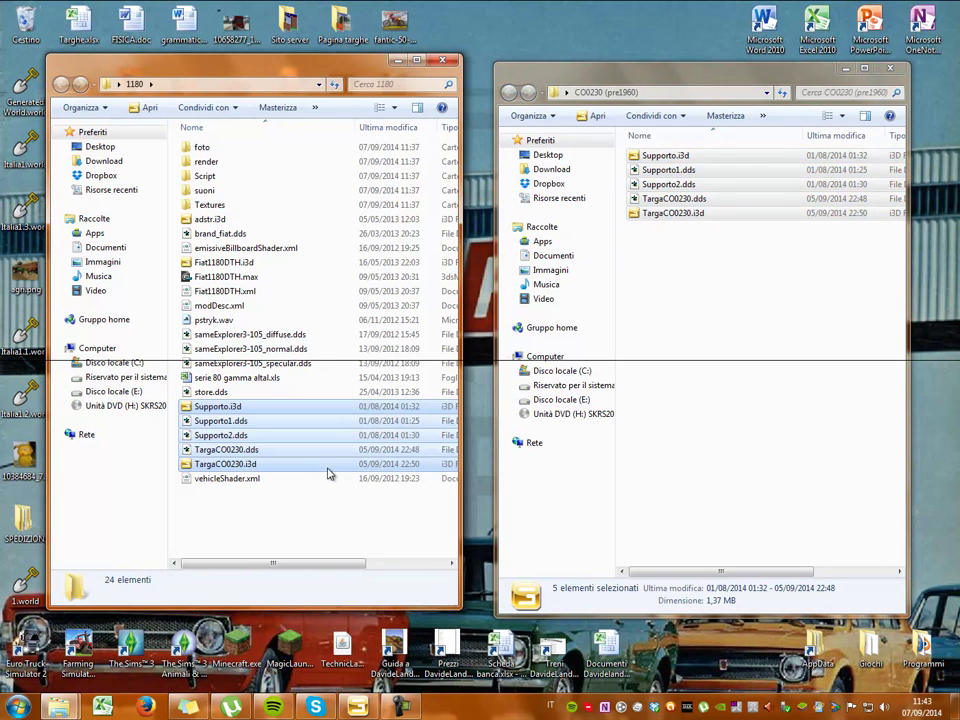
click(306, 500)
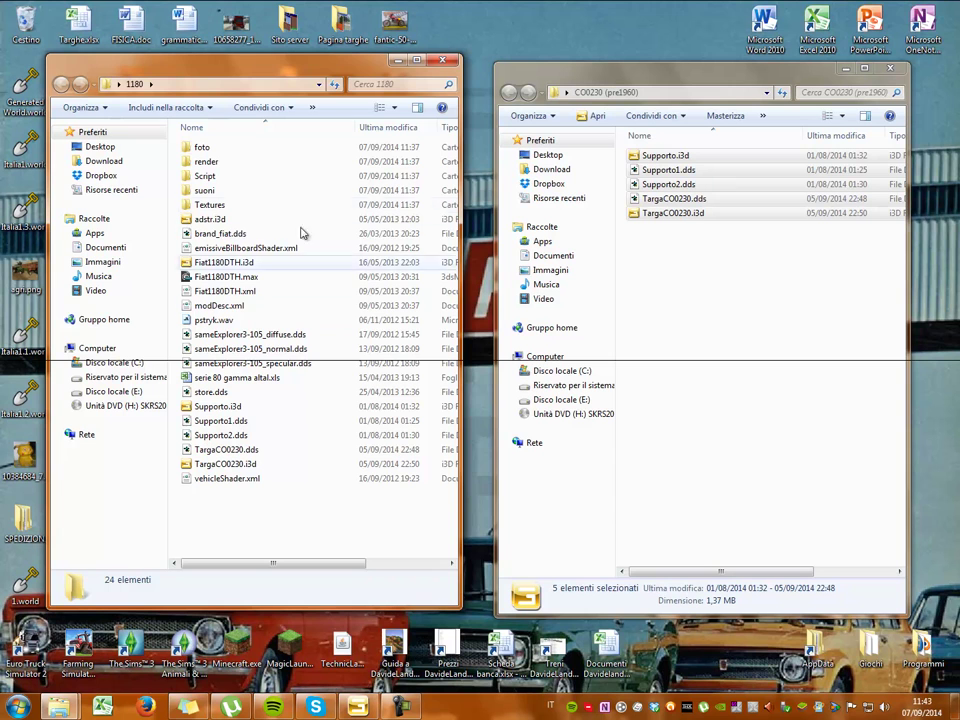
- Check the Textures subfolder of 1180, and open the copied Supporto.i3d in Notepad++
double_click(240, 209)
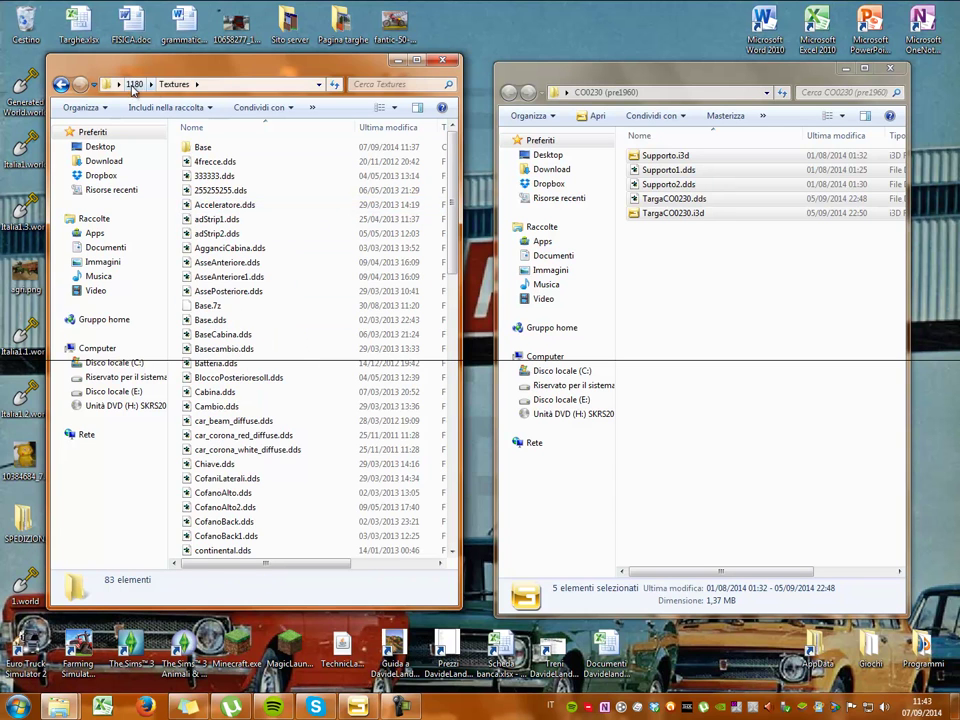
click(134, 84)
click(212, 410)
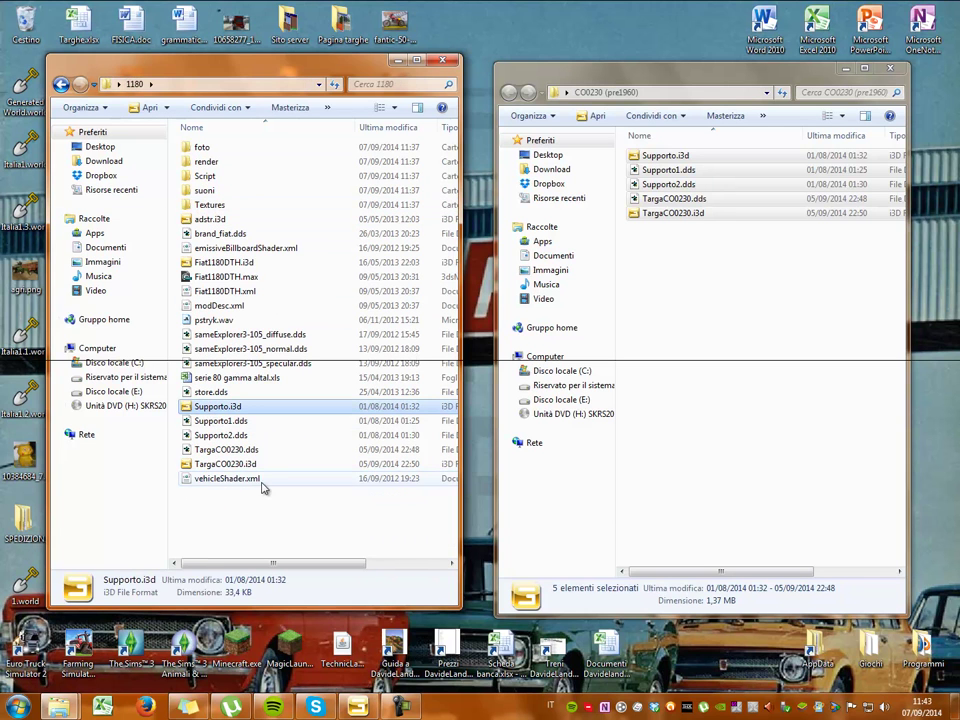
right_click(225, 410)
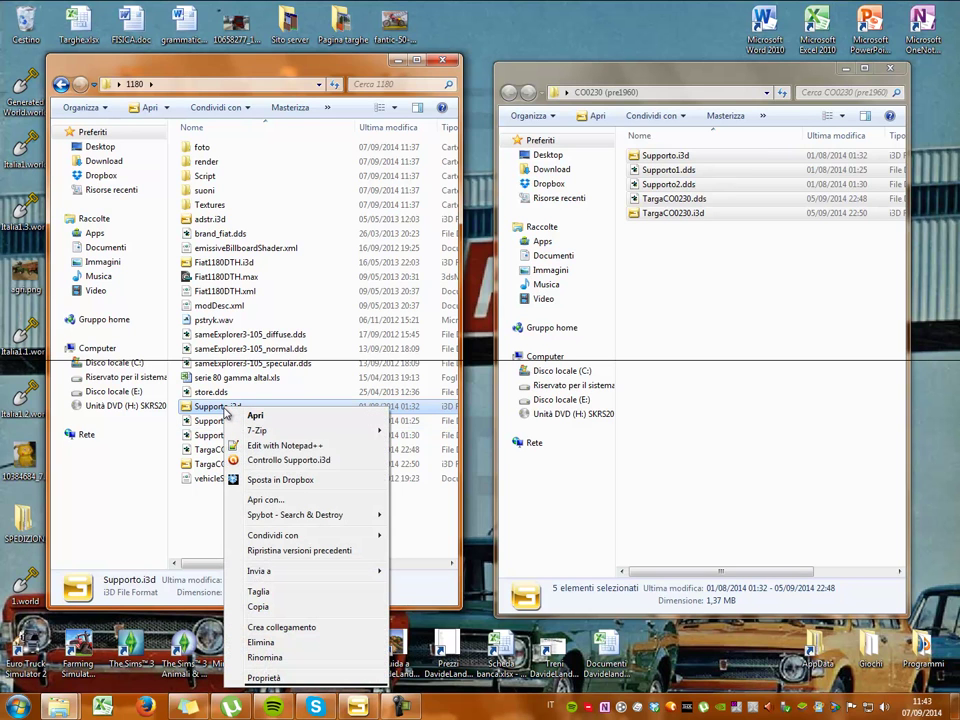
click(252, 446)
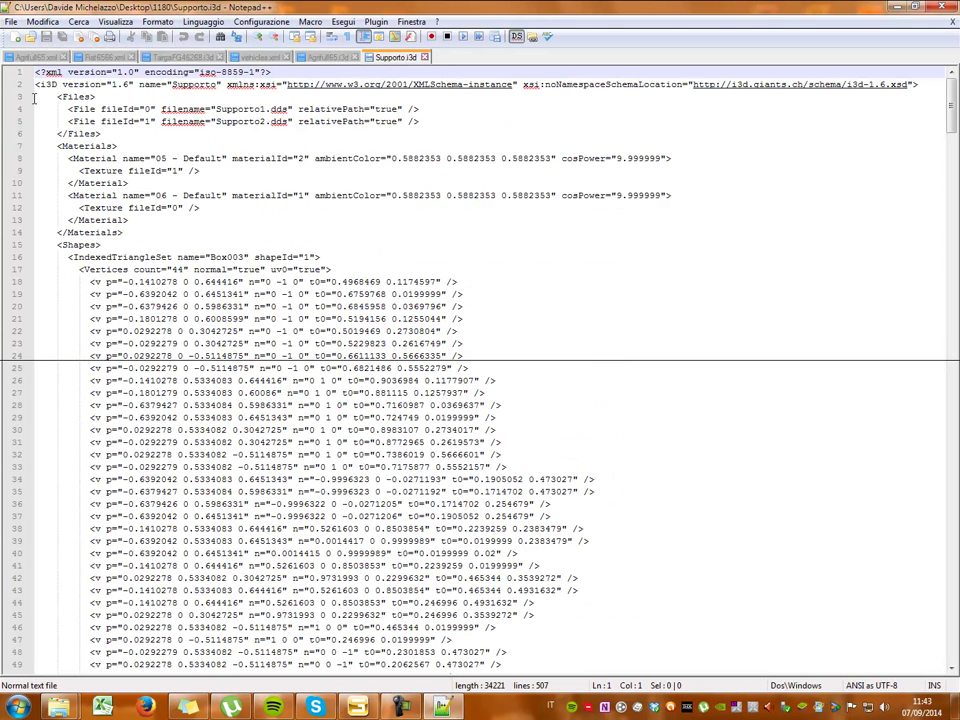
- Try prefixing the Supporto1.dds texture path with Textures/, remove the prefix, and close Supporto.i3d without saving
drag(61, 107, 465, 122)
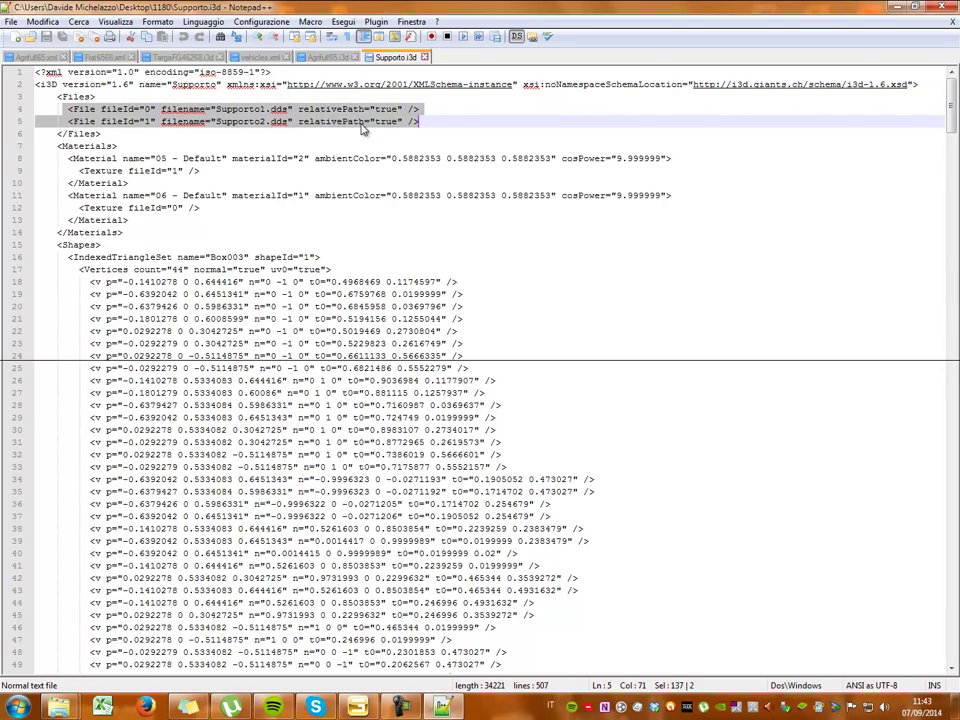
click(216, 108)
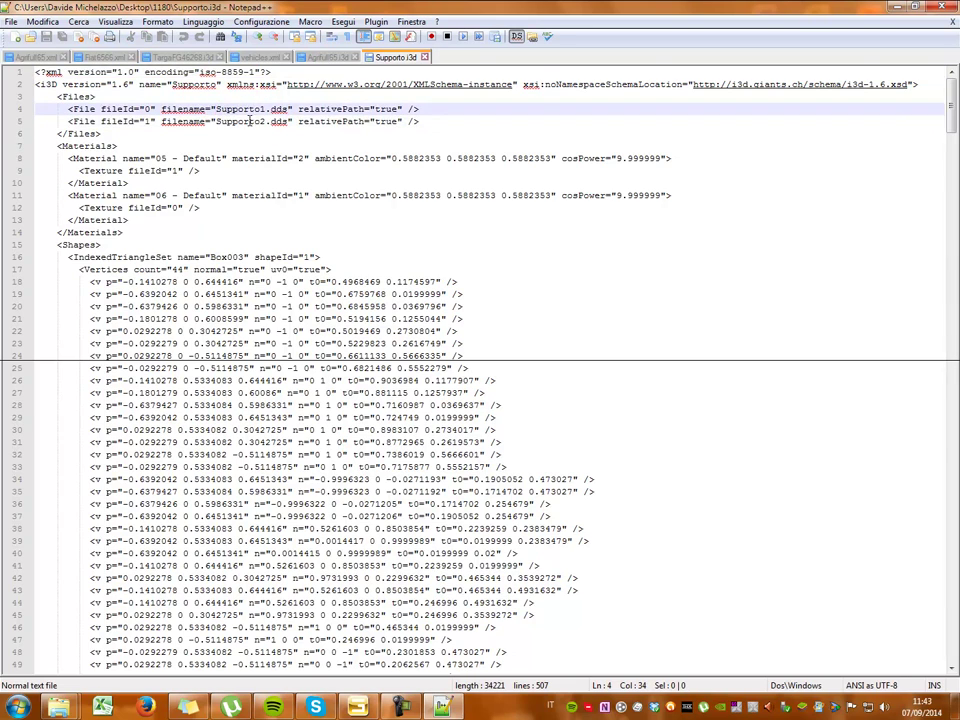
double_click(231, 8)
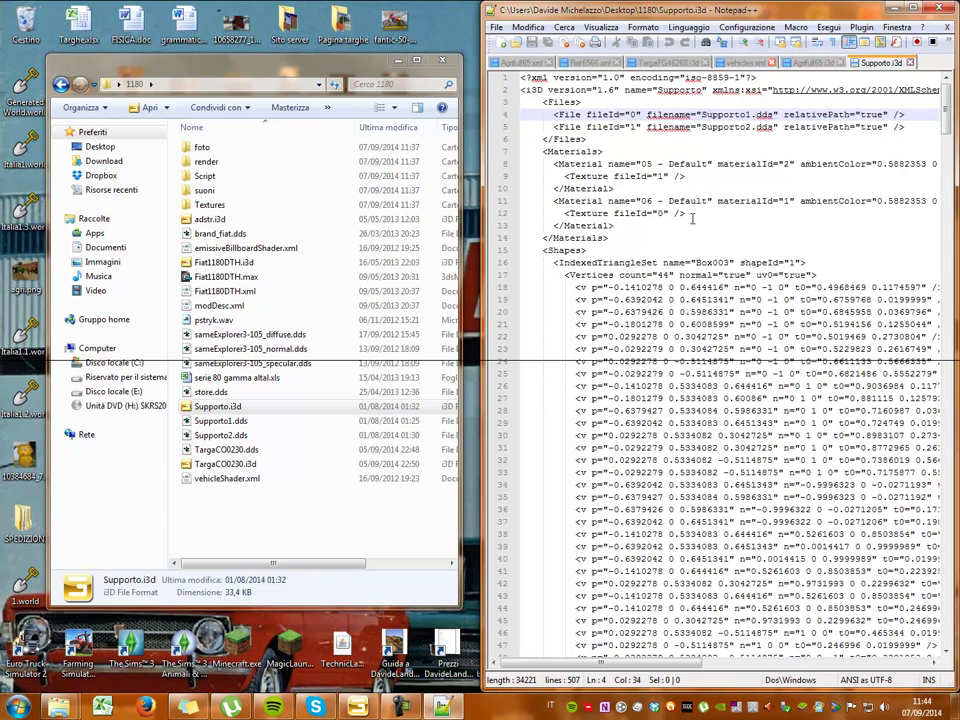
text(Textures)
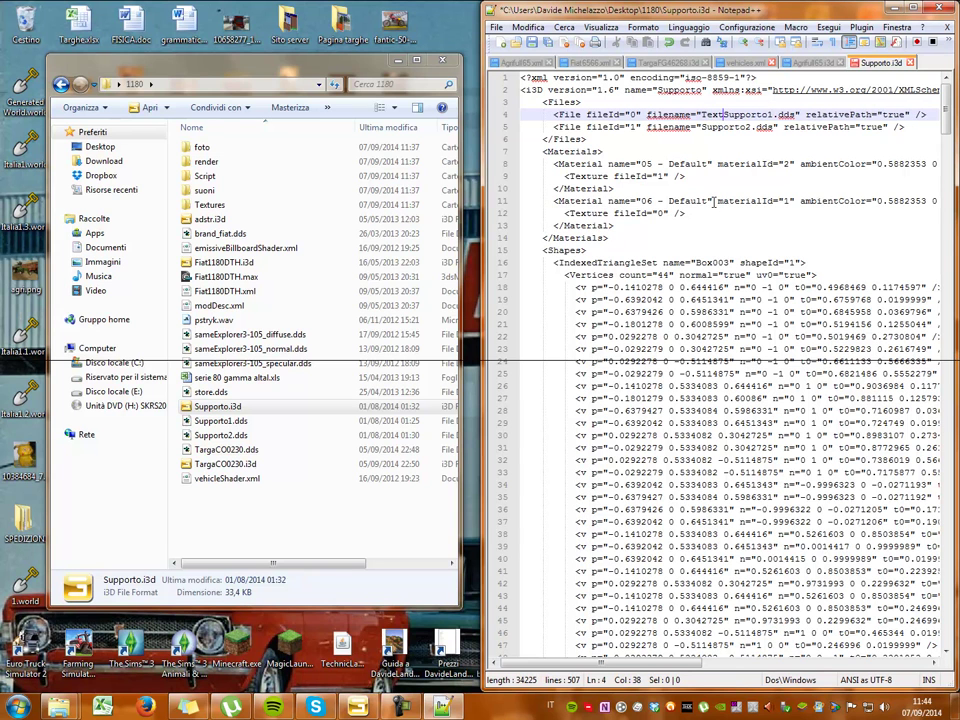
text(/)
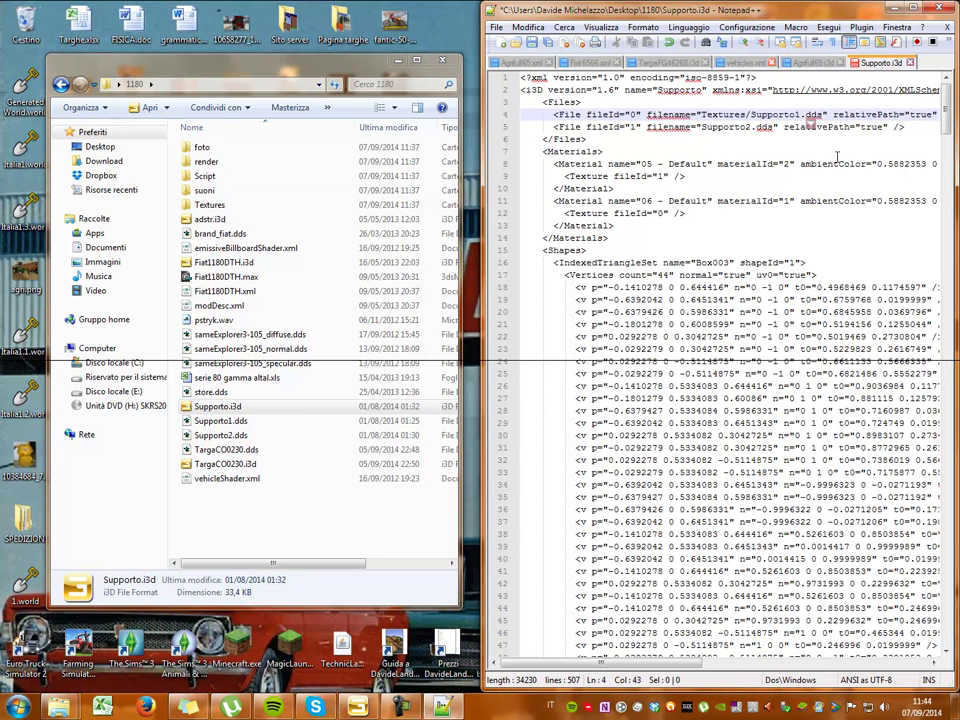
key(BackSpace)
key(BackSpace)
key(BackSpace)
key(BackSpace)
key(BackSpace)
key(BackSpace)
key(BackSpace)
key(BackSpace)
key(BackSpace)
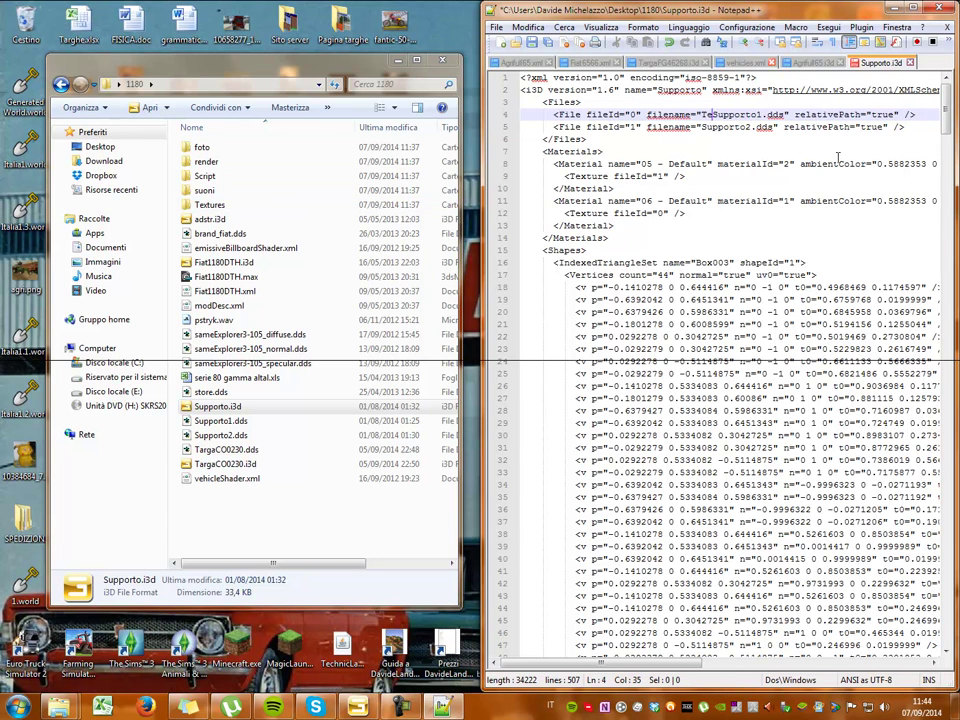
click(941, 10)
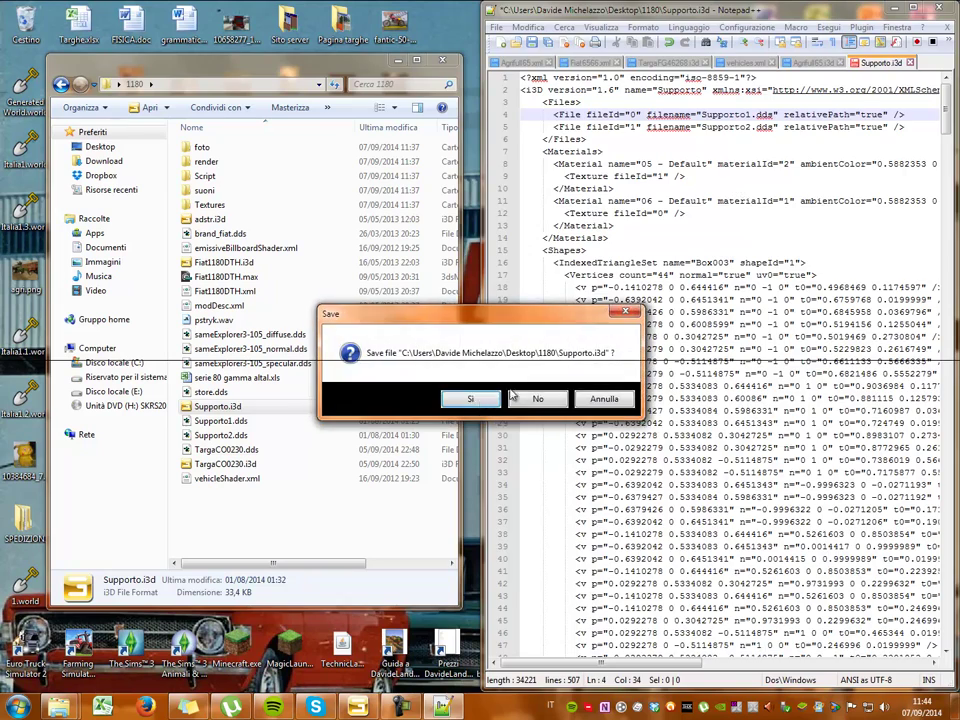
click(542, 399)
- Switch to GIANTS Editor with Fiat1180DTH.i3d, and import Supporto.i3d and TargaCO0230.i3d from the 1180 folder into the scene
double_click(355, 464)
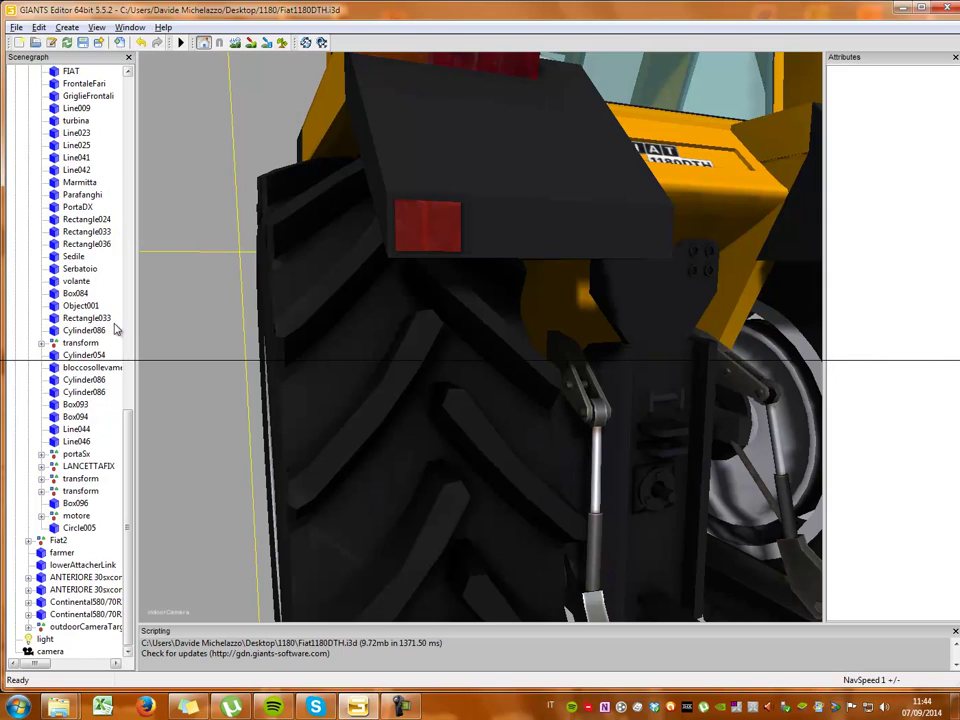
scroll(306, 326, down, 6)
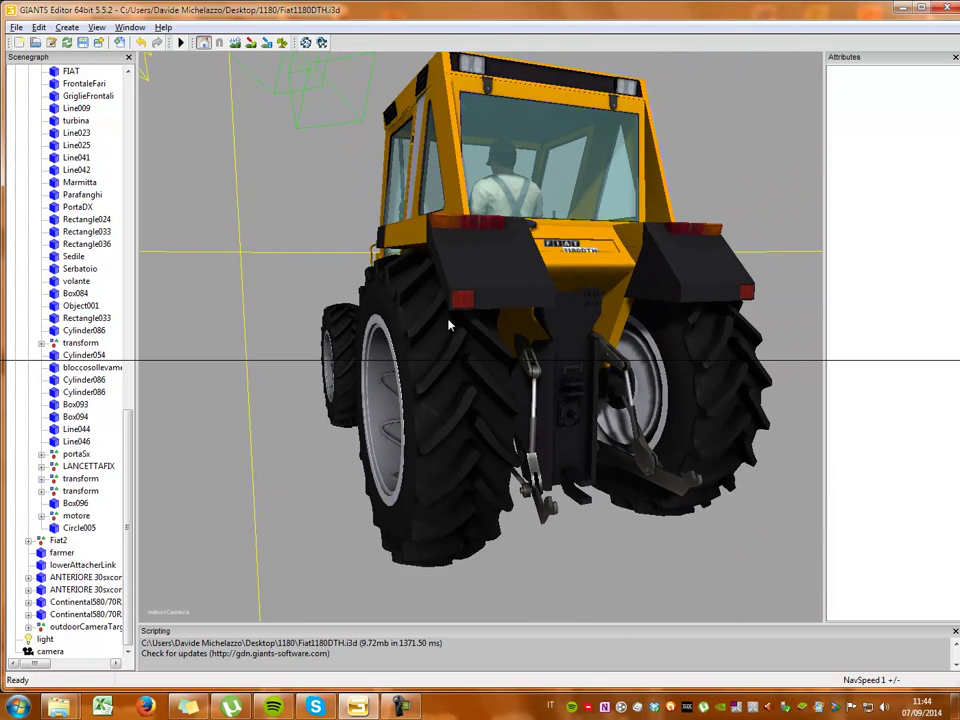
scroll(449, 325, up, 5)
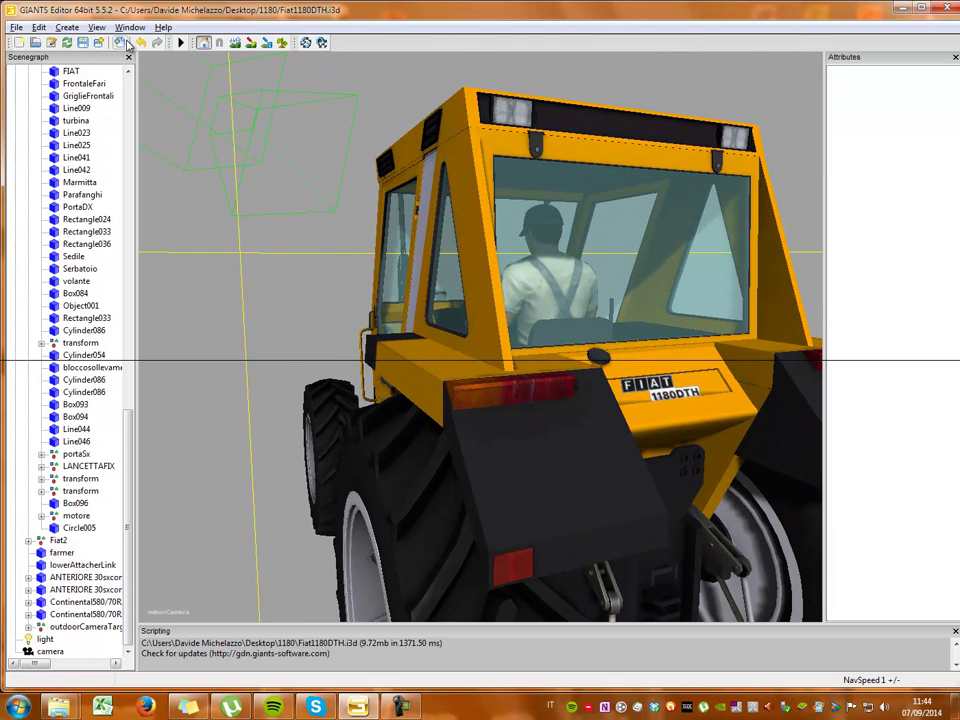
click(122, 43)
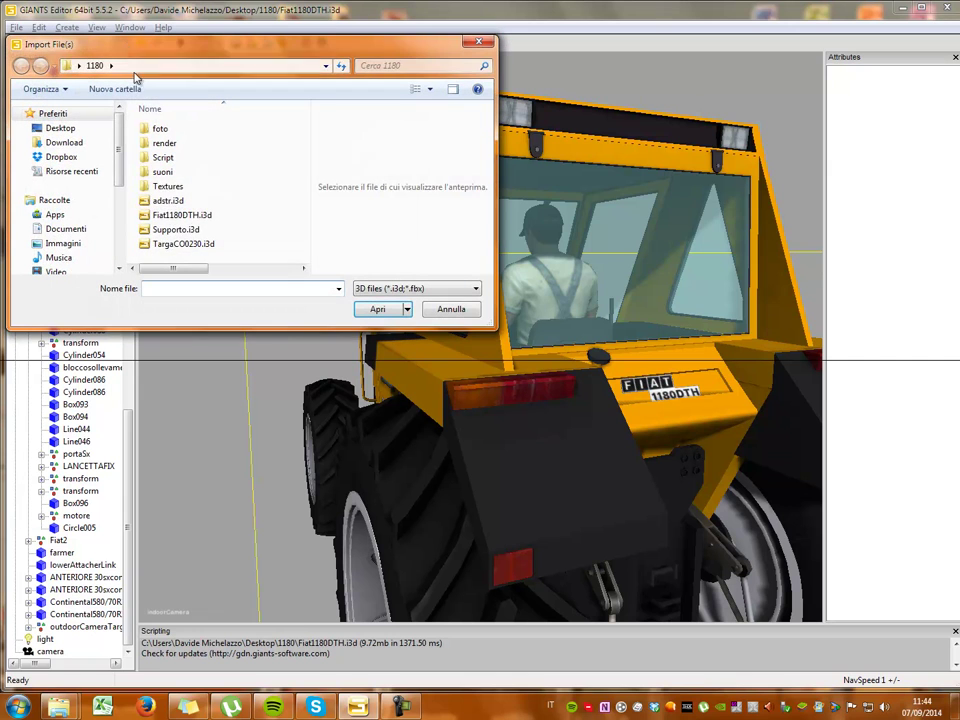
click(168, 229)
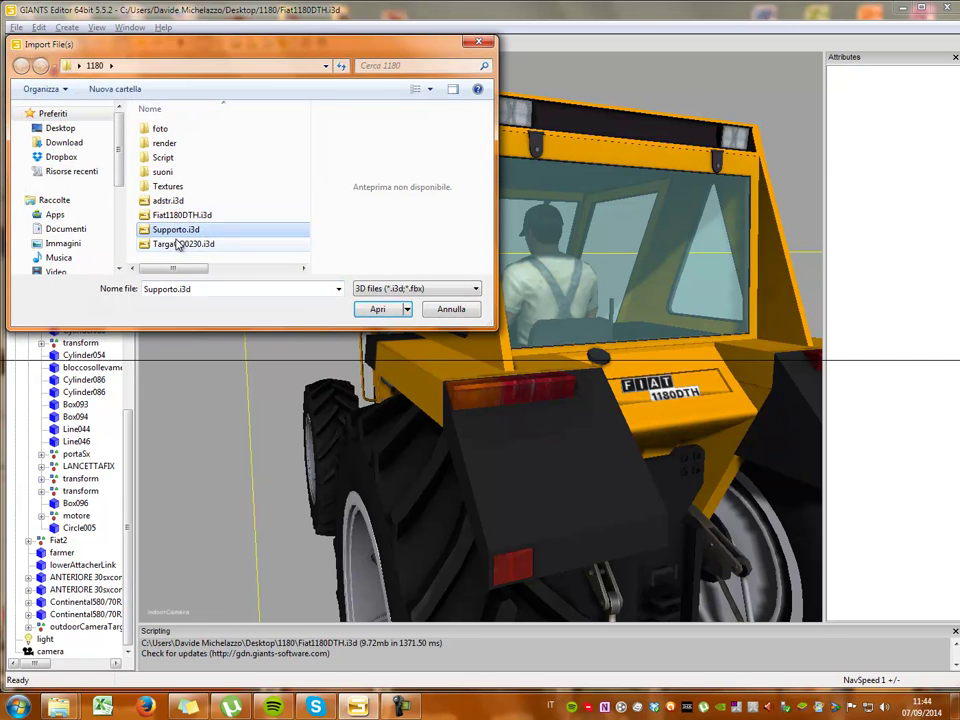
ctrl+click(178, 244)
click(377, 309)
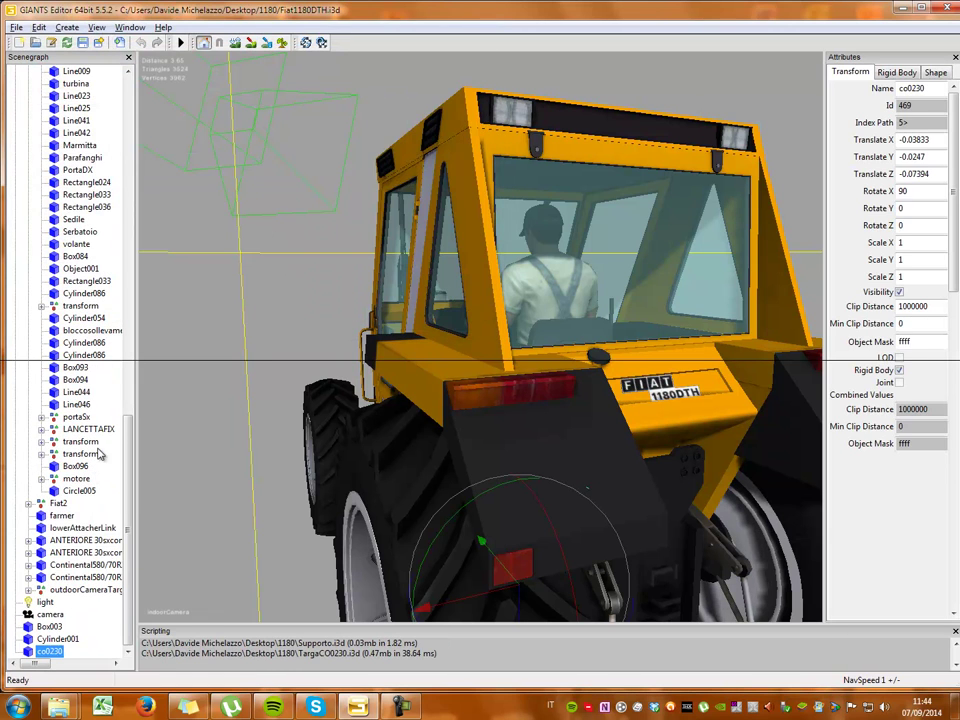
- Create a new TransformGroup at the root of the scene and collapse the Fiat branch in the scenegraph
click(106, 641)
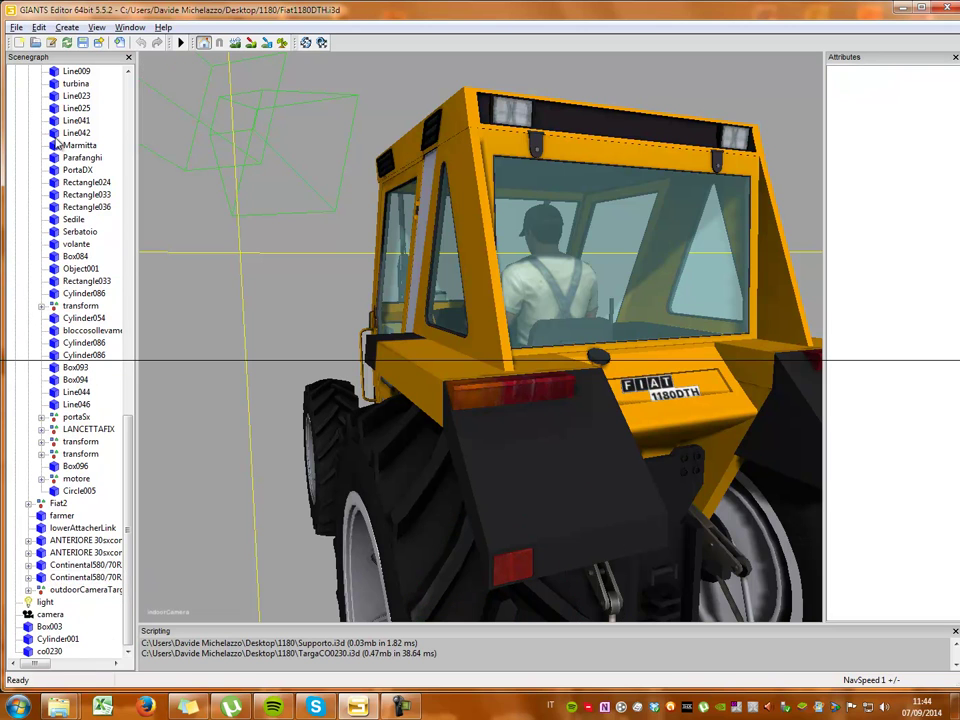
click(66, 27)
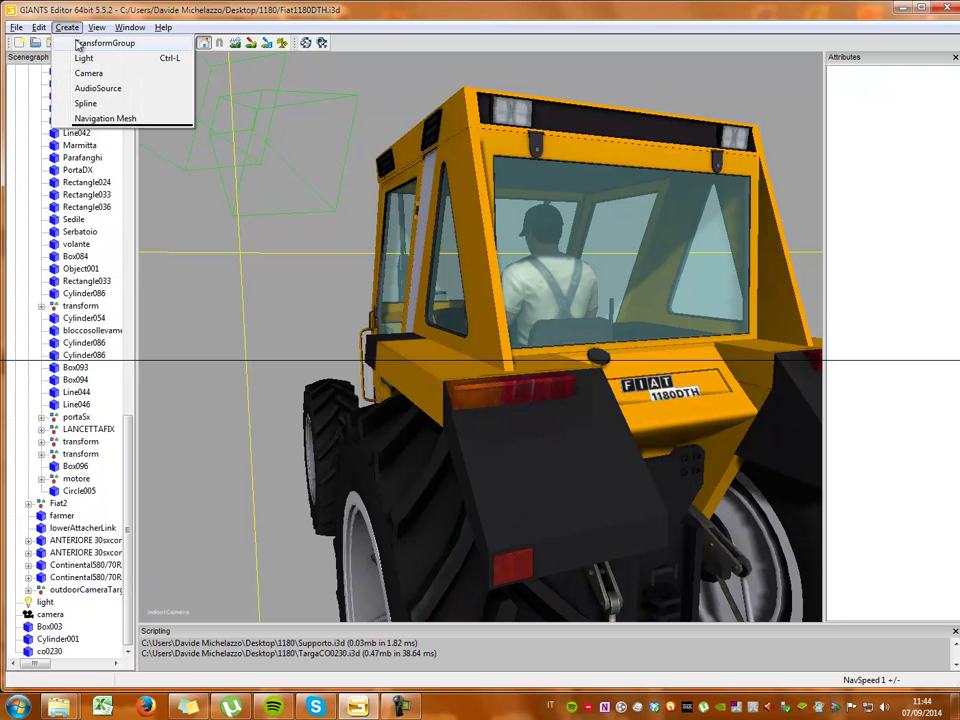
click(78, 45)
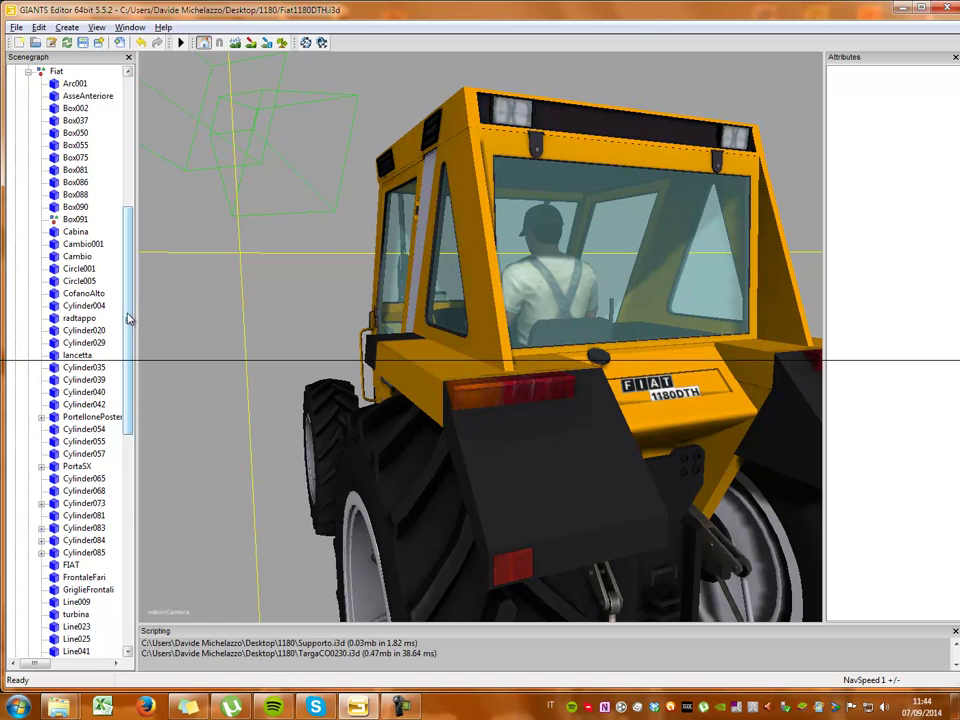
click(28, 71)
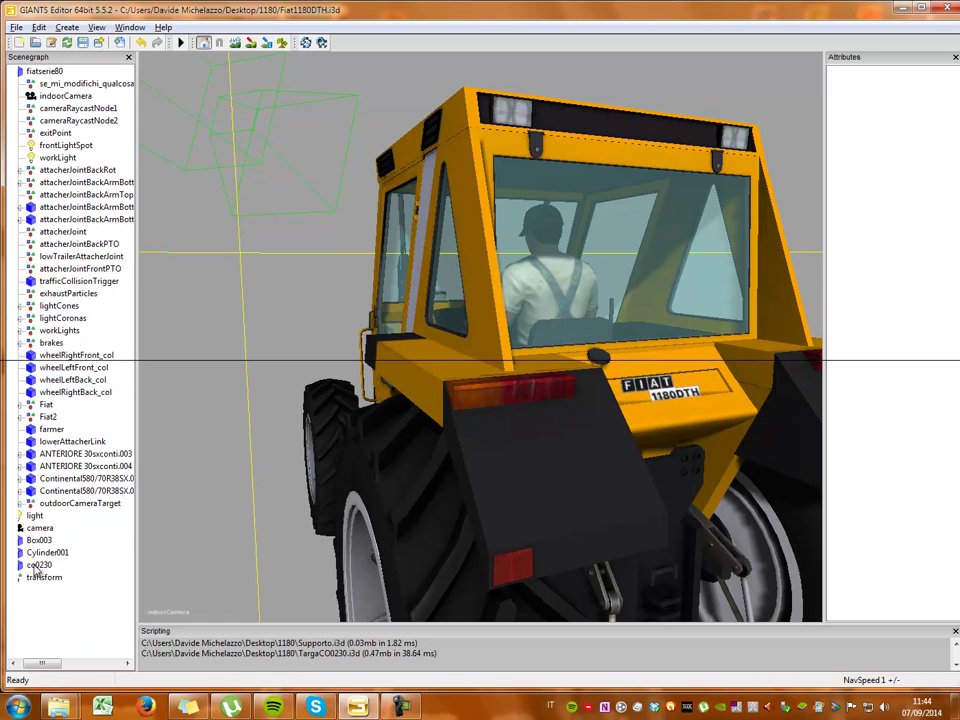
click(40, 578)
- Cut Box003, Cylinder001 and co0230 from the scene root and paste them into the new transform group
drag(45, 565, 48, 548)
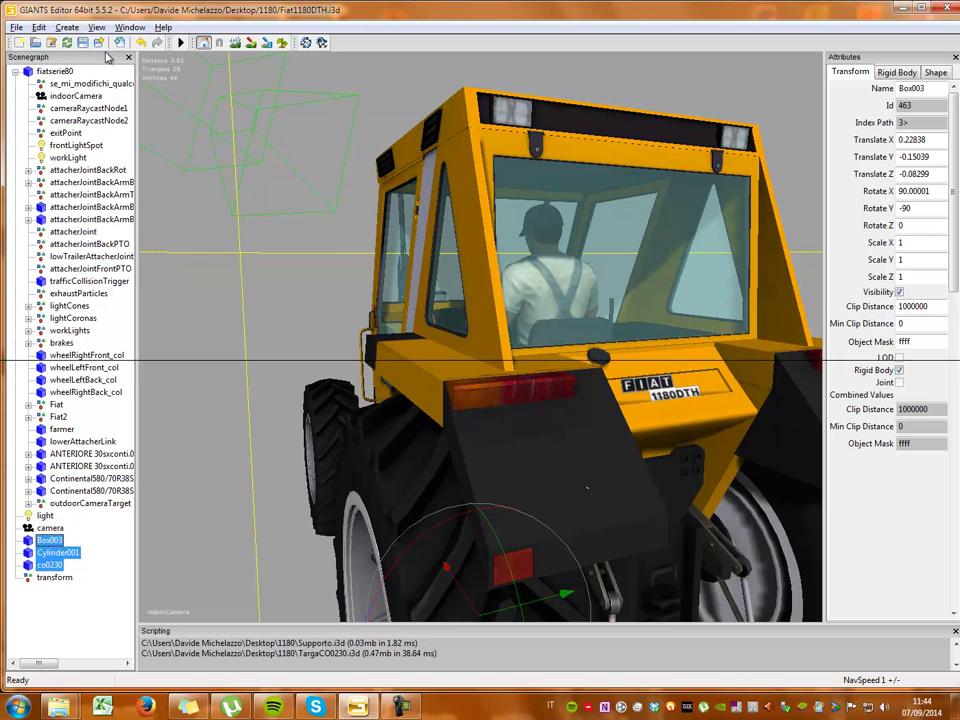
click(39, 27)
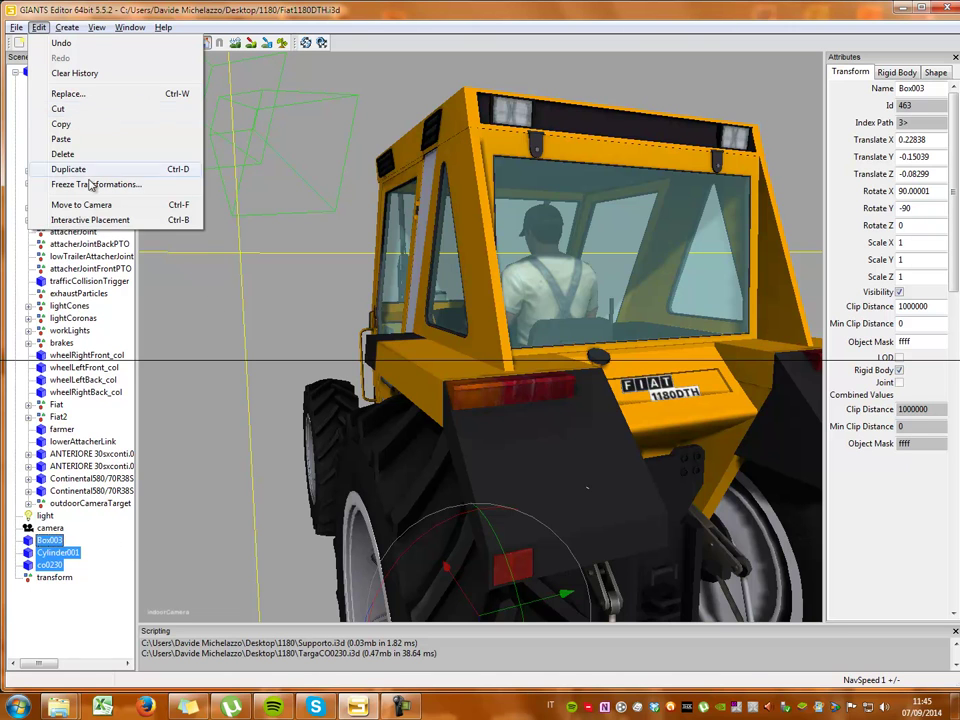
click(58, 108)
click(47, 528)
click(47, 540)
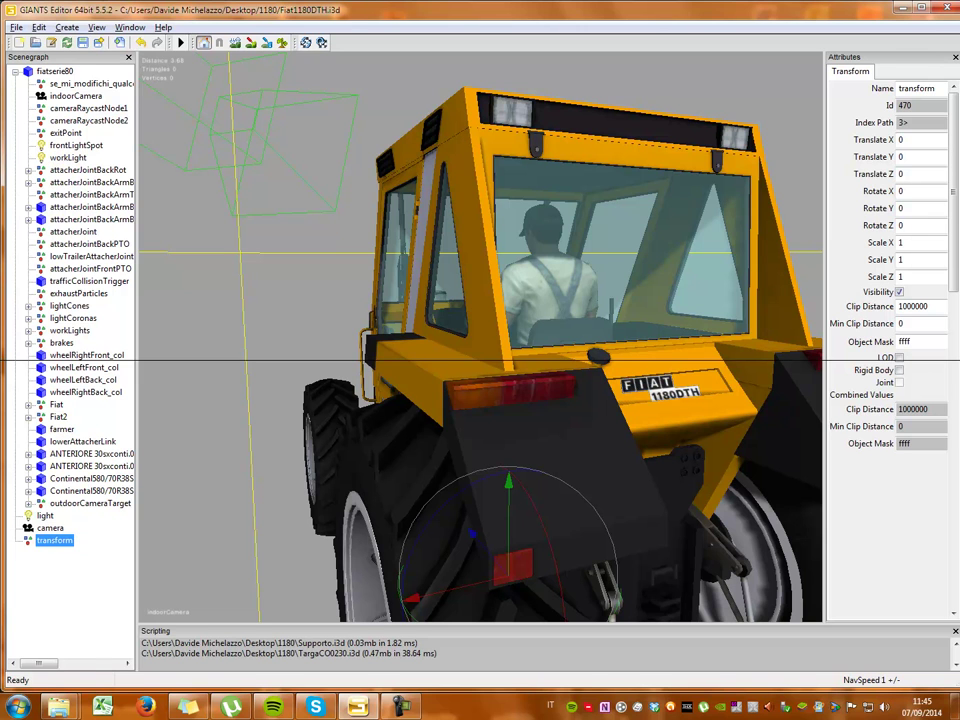
click(40, 27)
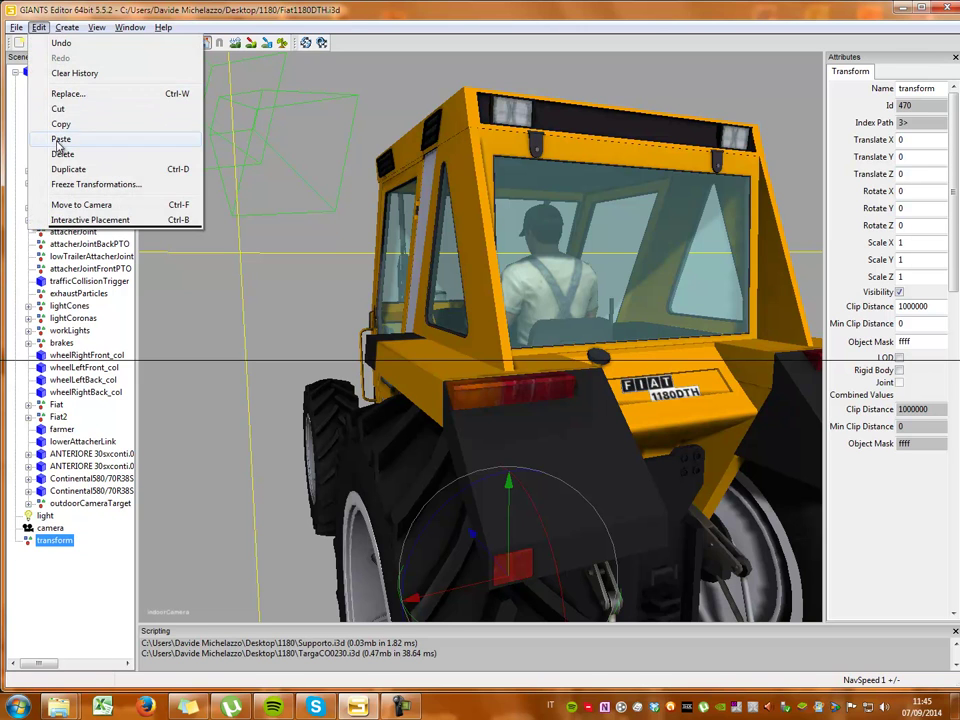
click(58, 140)
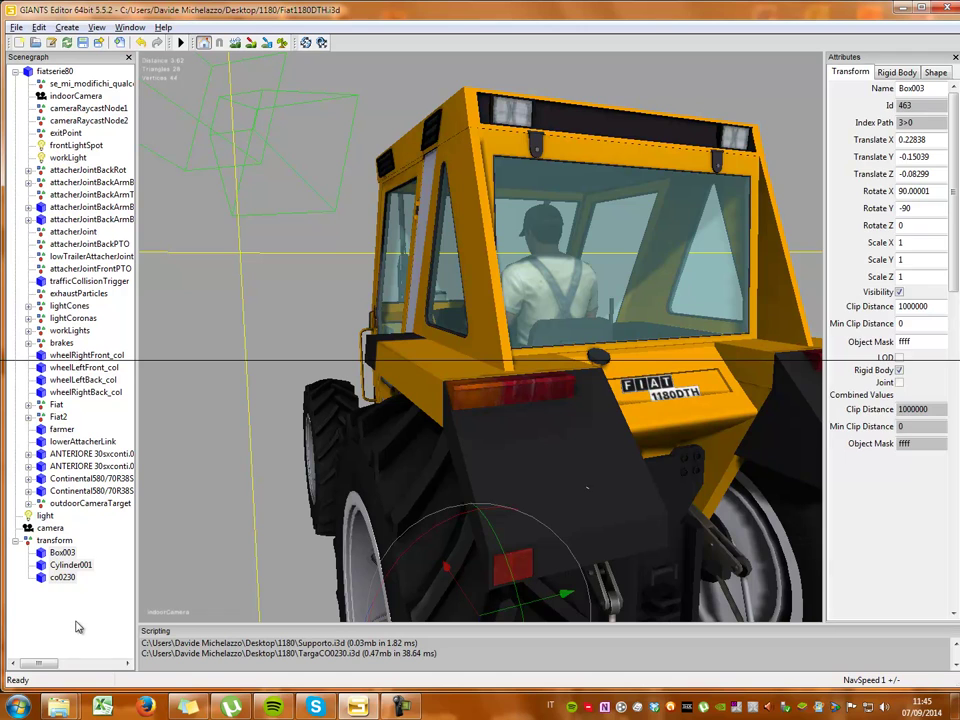
- Turn off Rigid Body for Box003, Cylinder001 and co0230 inside the transform group
click(45, 587)
click(54, 540)
click(60, 553)
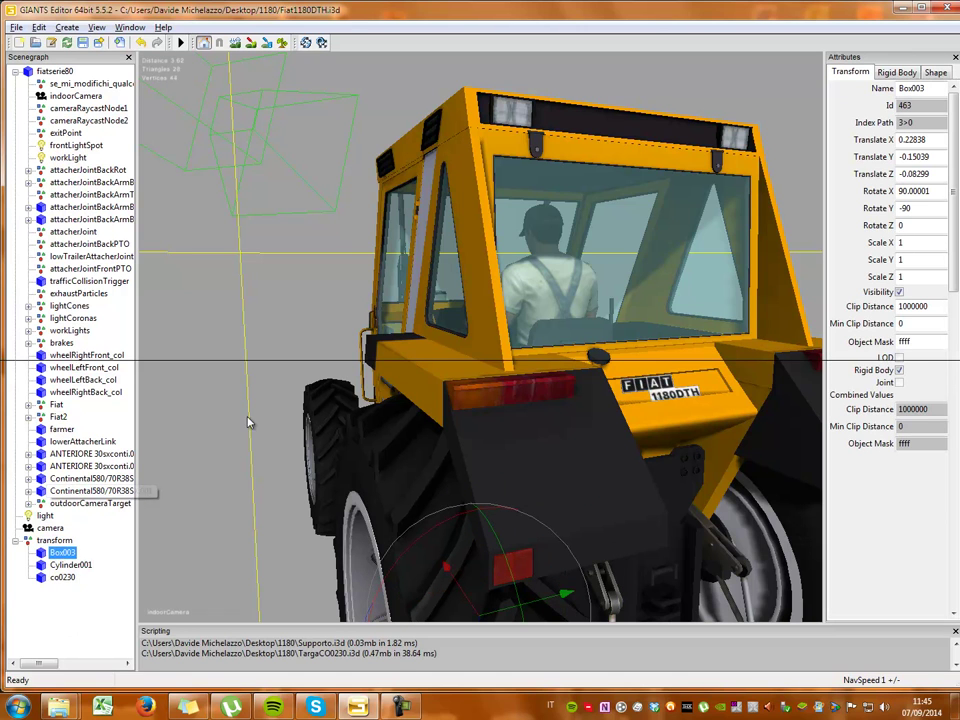
click(55, 566)
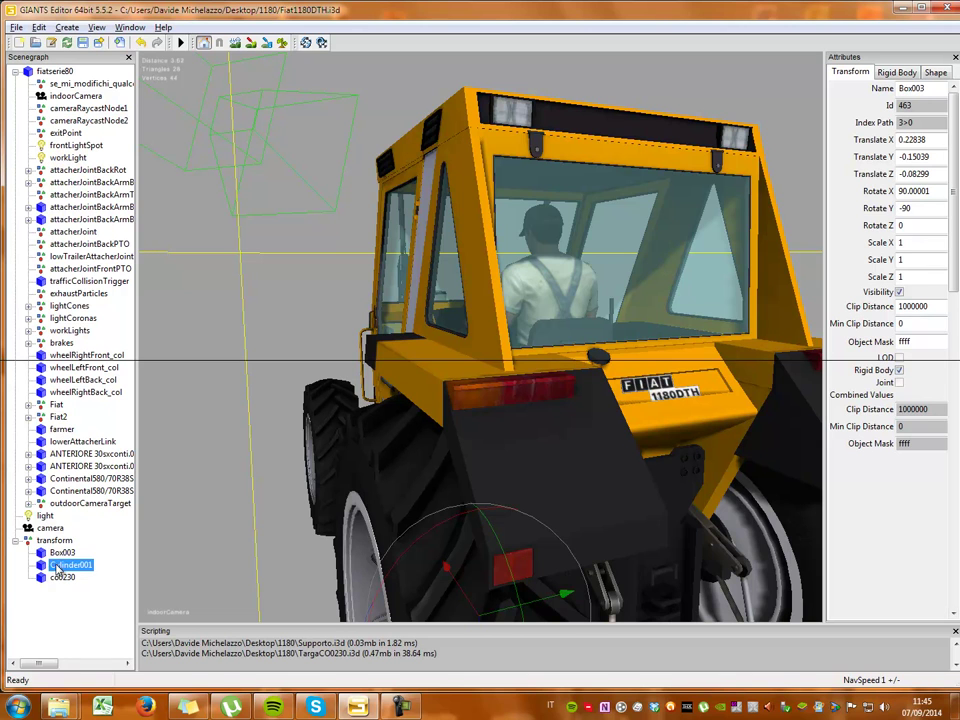
click(57, 578)
click(56, 553)
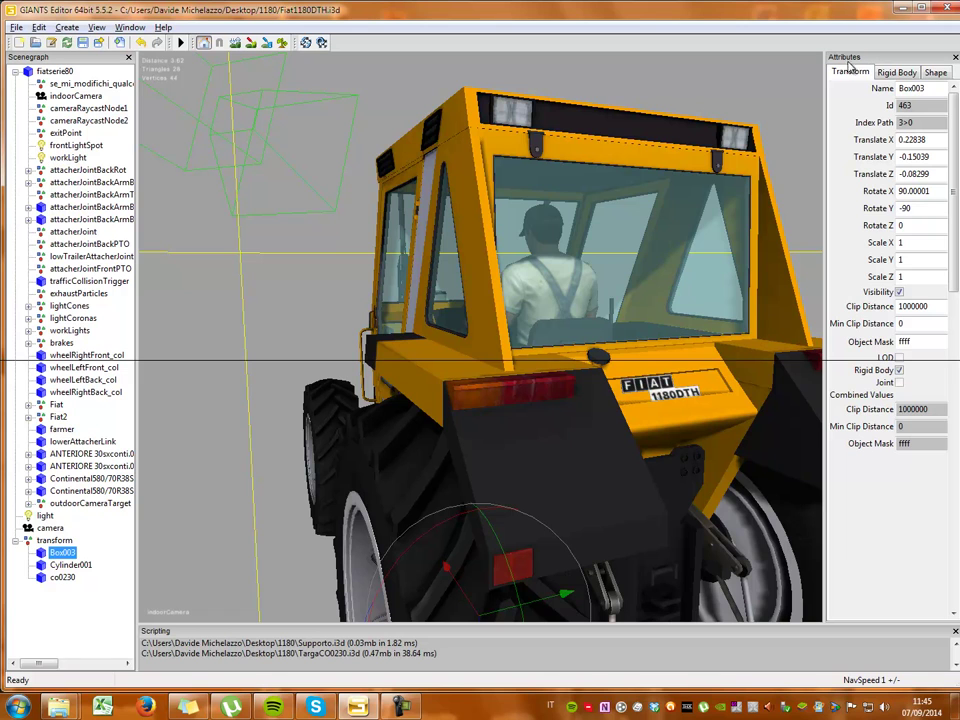
click(900, 371)
click(70, 565)
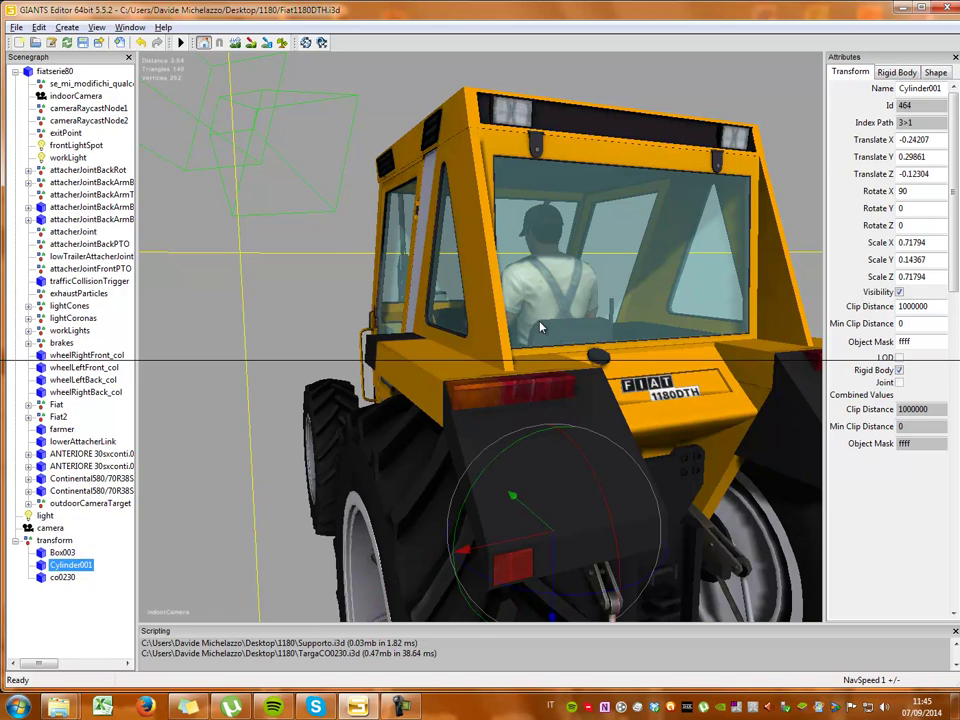
click(900, 371)
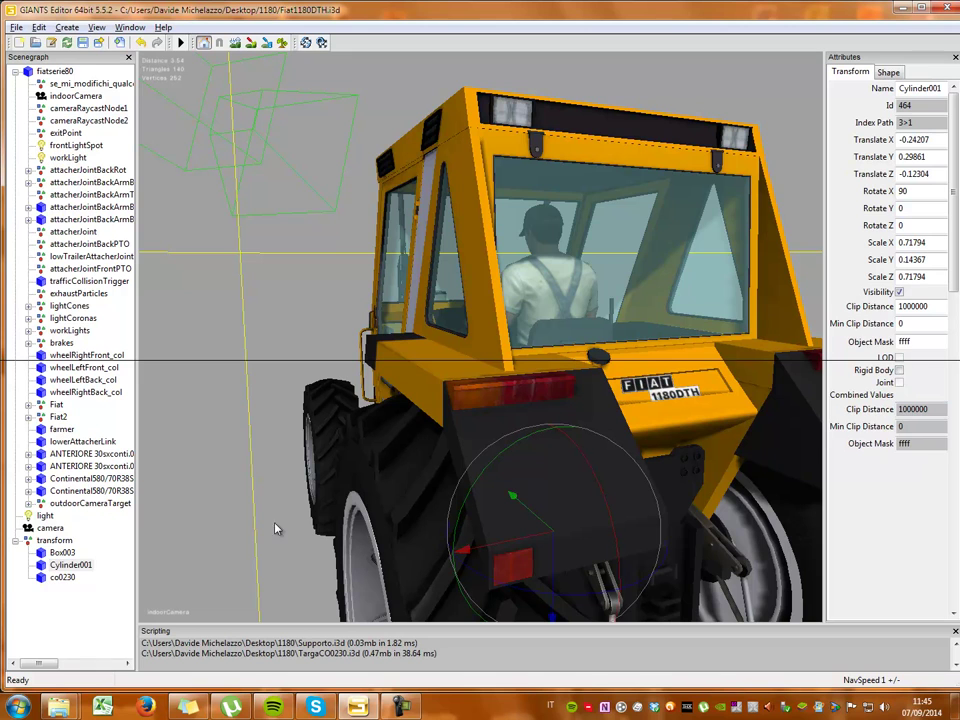
click(31, 578)
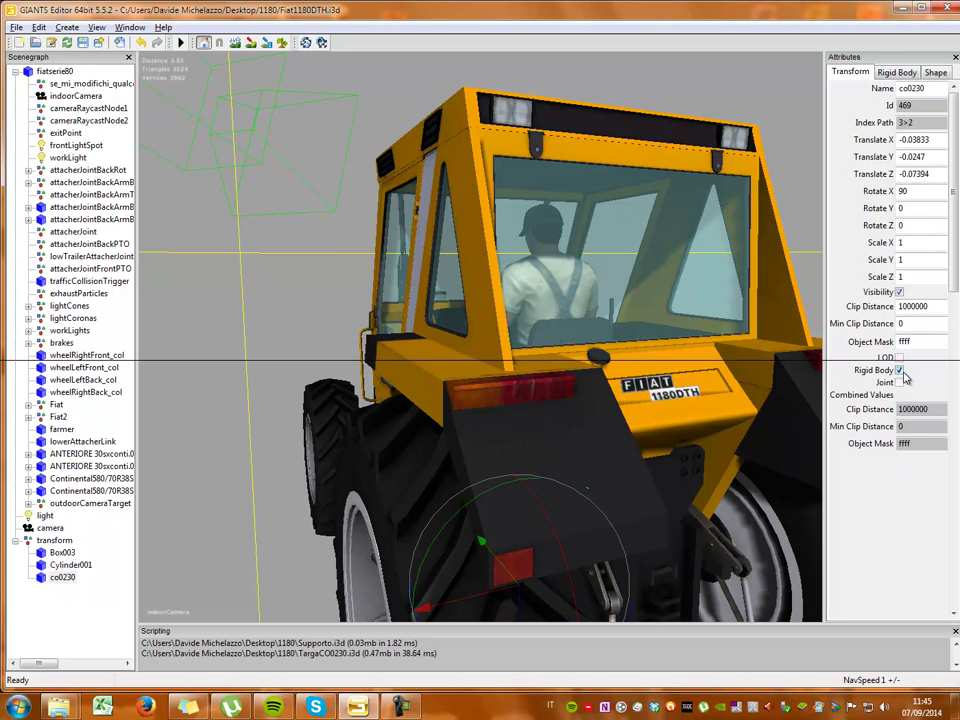
click(900, 371)
click(75, 565)
click(55, 552)
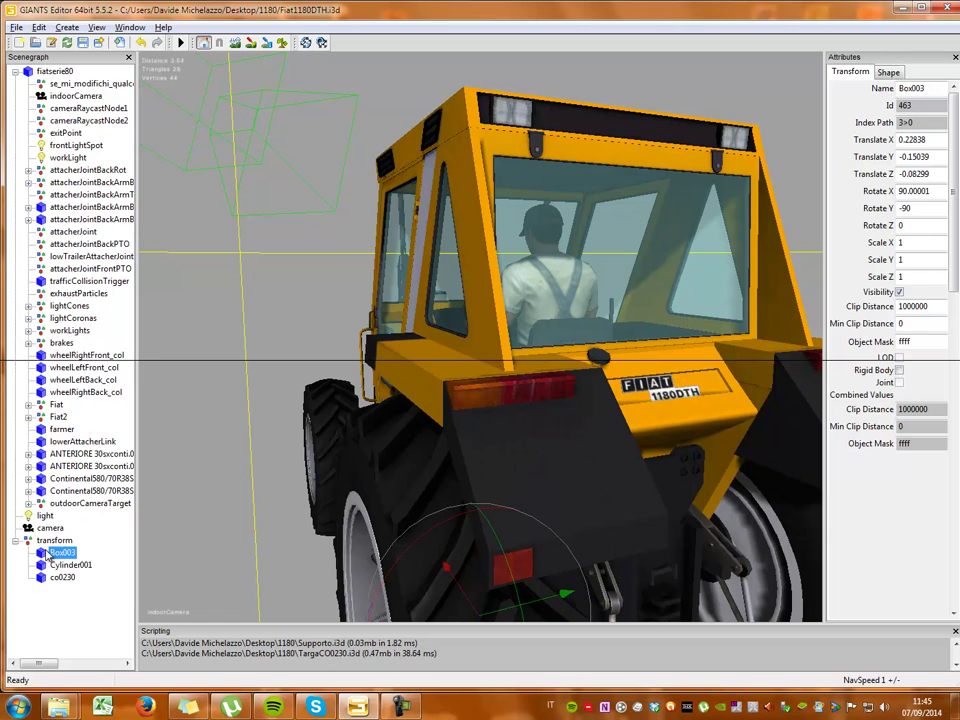
- Cut the transform group from the scene root and paste it under fiatserie80
click(46, 528)
click(47, 541)
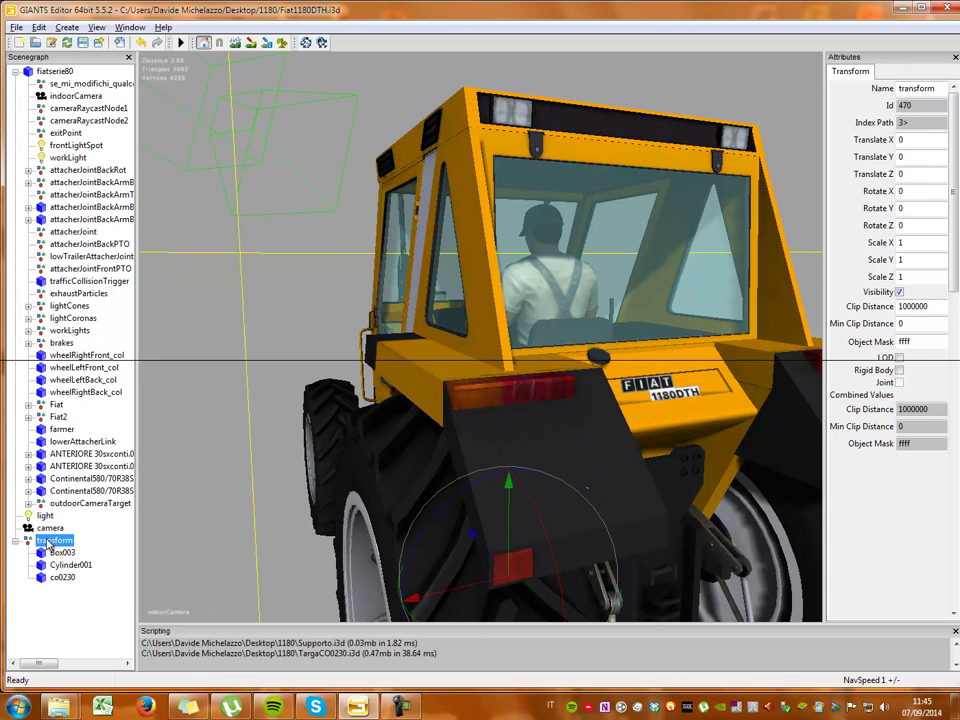
click(50, 72)
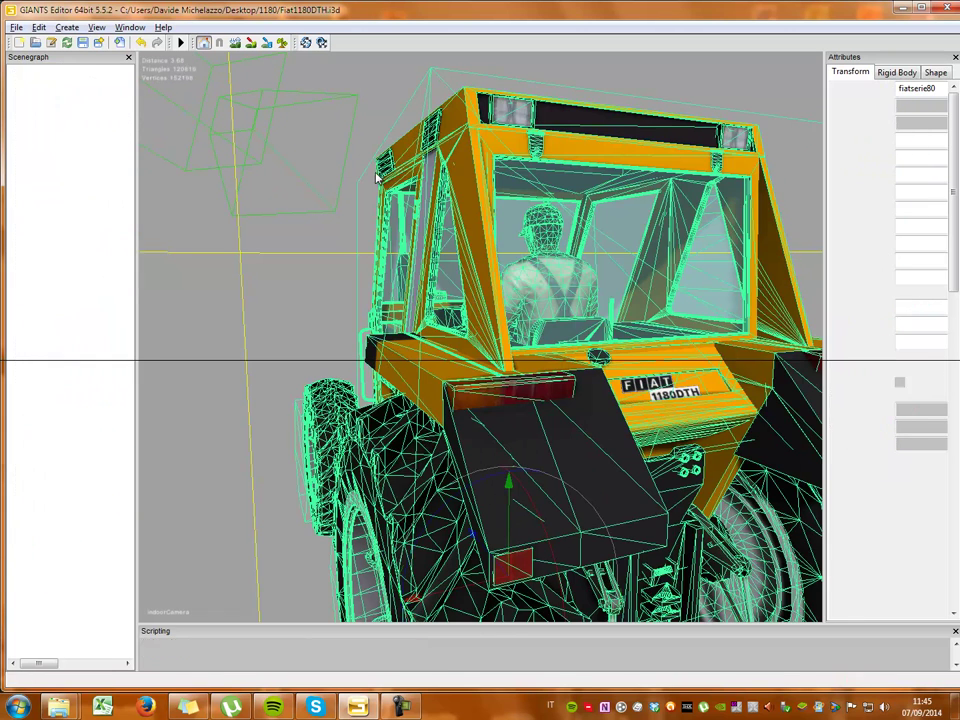
key(ctrl+v)
click(94, 564)
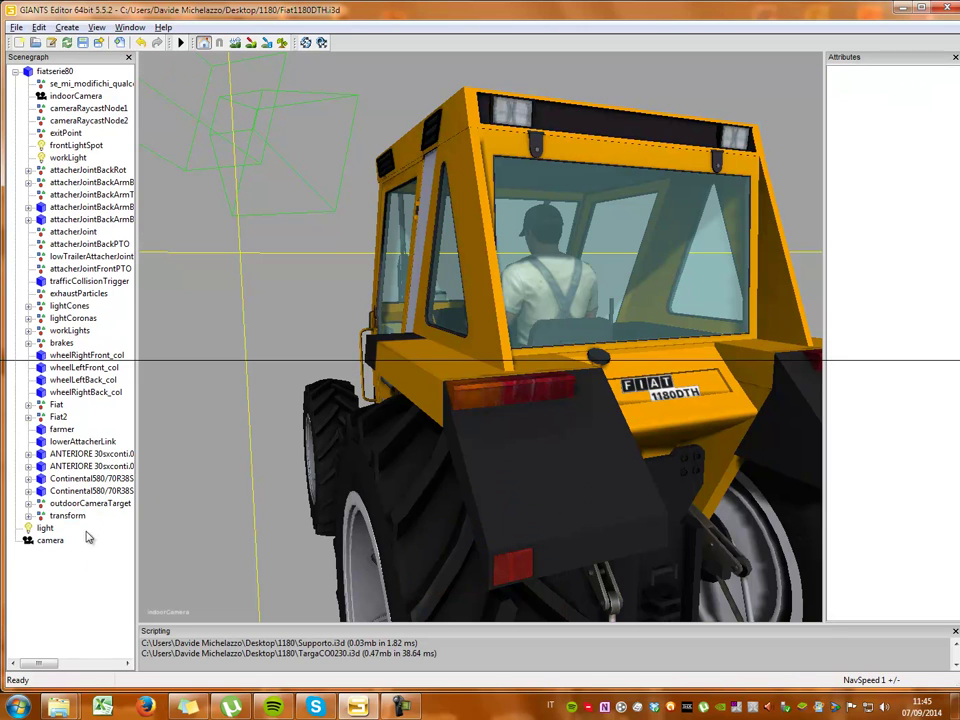
- Place the transform group interactively on the tractor's left rear fender, at about X 0.92, Y 1.70, Z -1.52
click(70, 516)
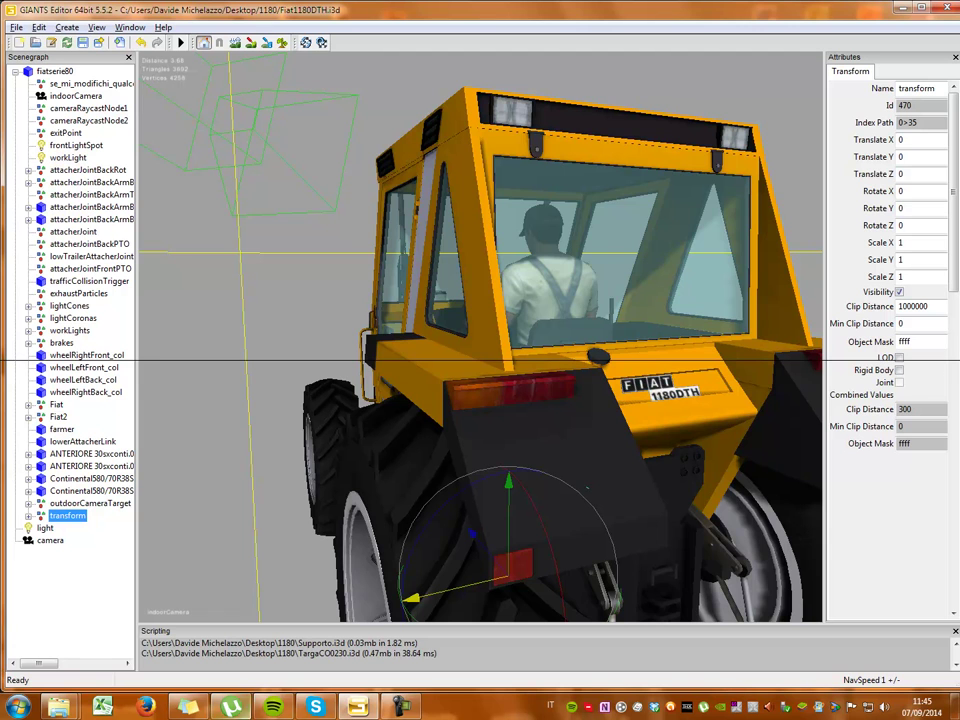
alt+middle_drag(630, 402, 602, 467)
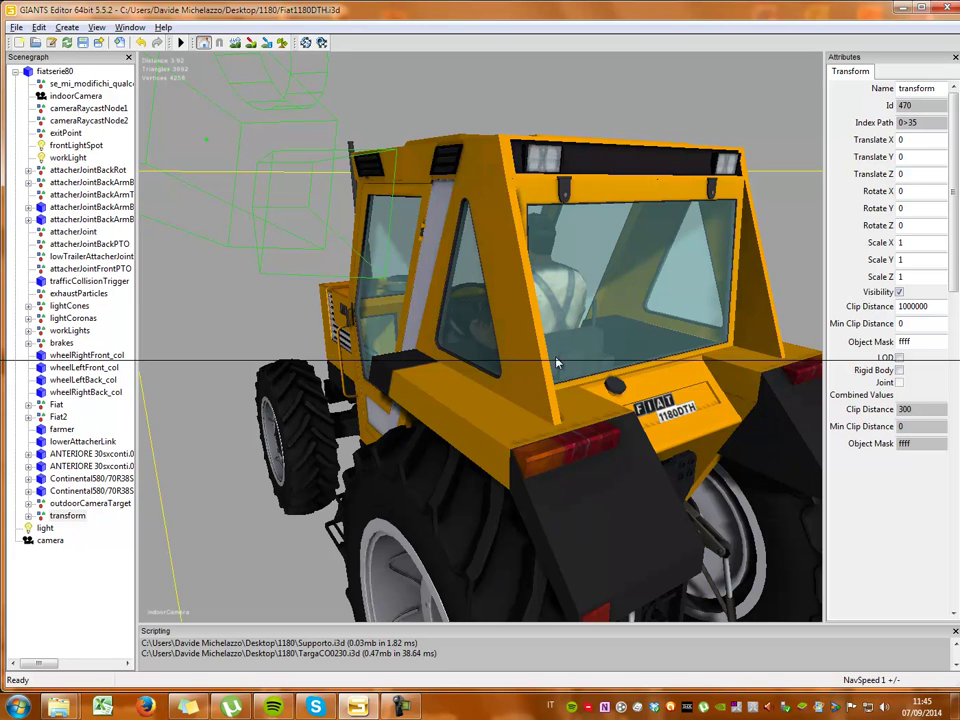
click(523, 420)
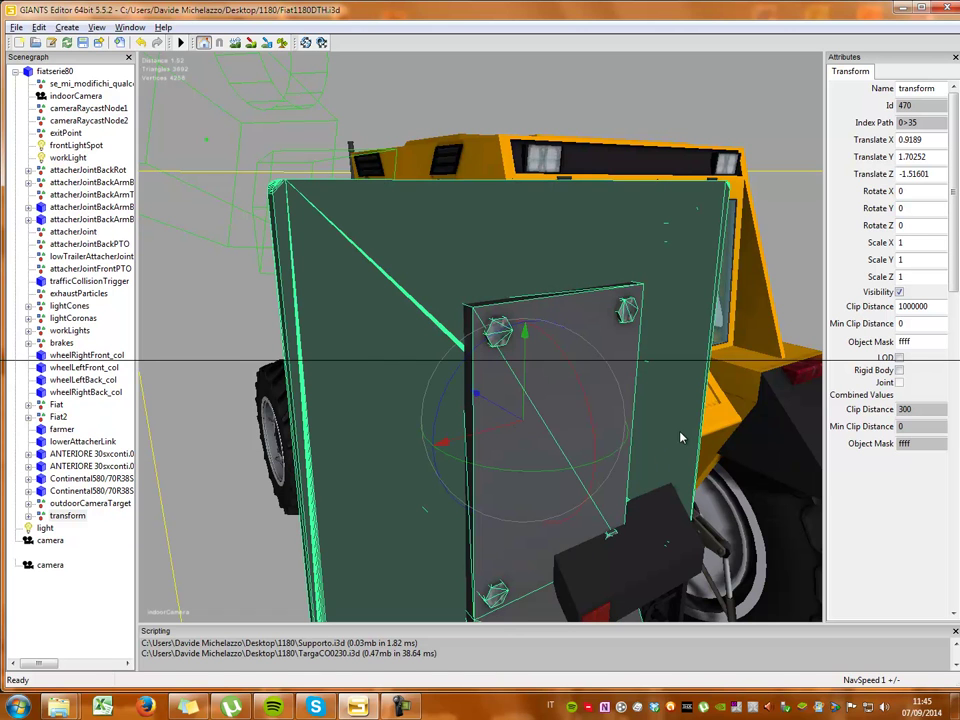
- Set the transform group's Rotate Y to 180 so the plate lettering faces the rear of the tractor
alt+right_drag(695, 382, 670, 551)
middle_drag(670, 557, 491, 471)
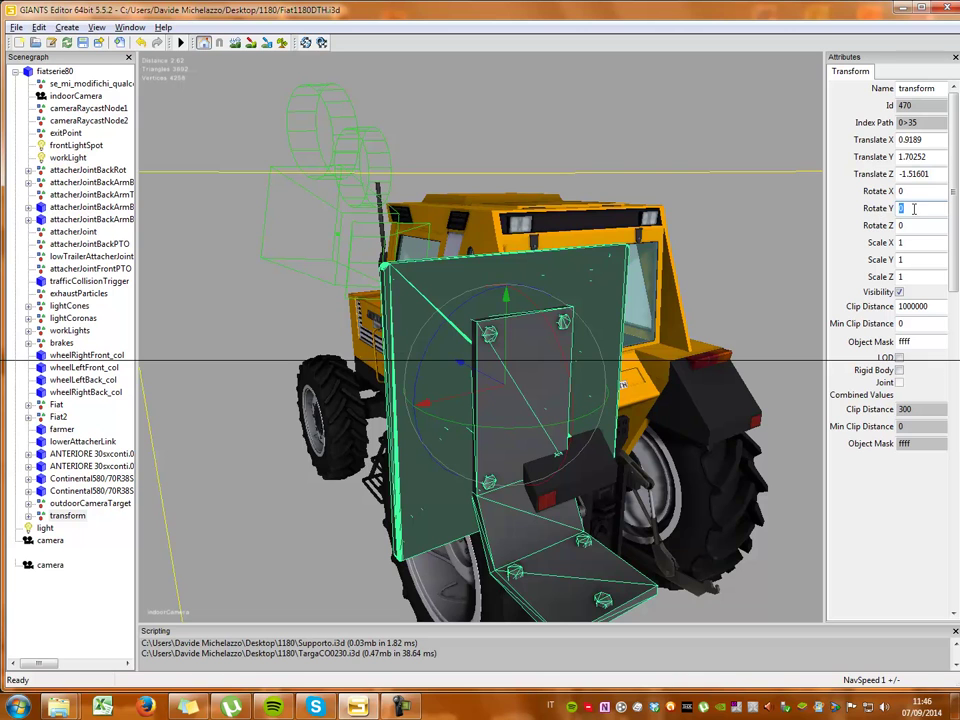
key(Return)
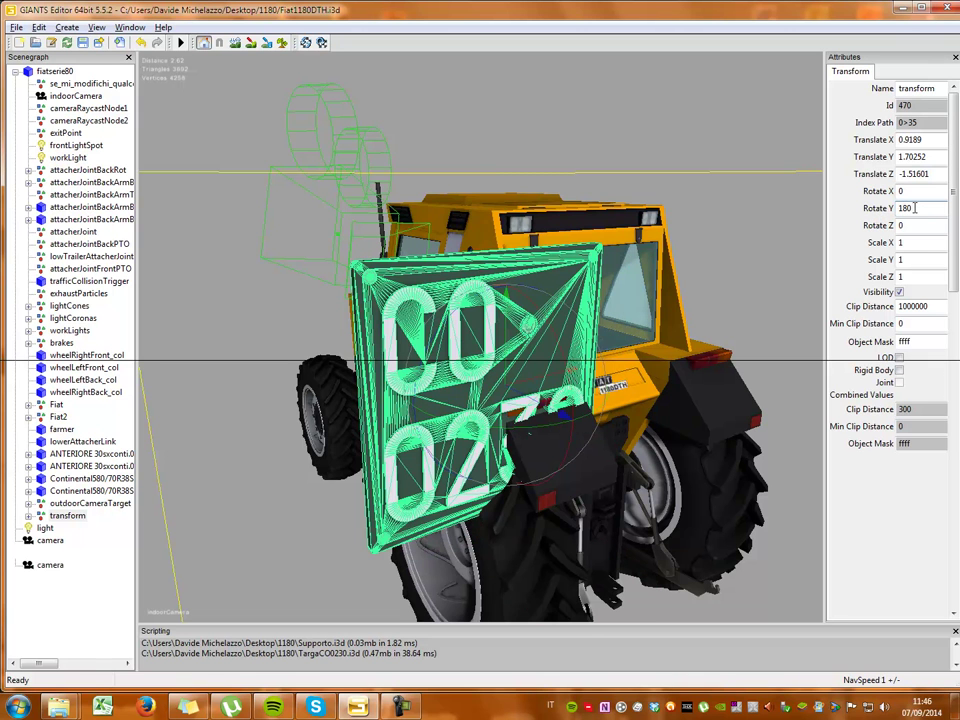
click(117, 557)
mouse_move(602, 425)
alt+right_down()
mouse_move(593, 648)
mouse_move(600, 420)
alt+right_up()
- Scale the transform group to 0.15 in X, Y and Z
click(44, 515)
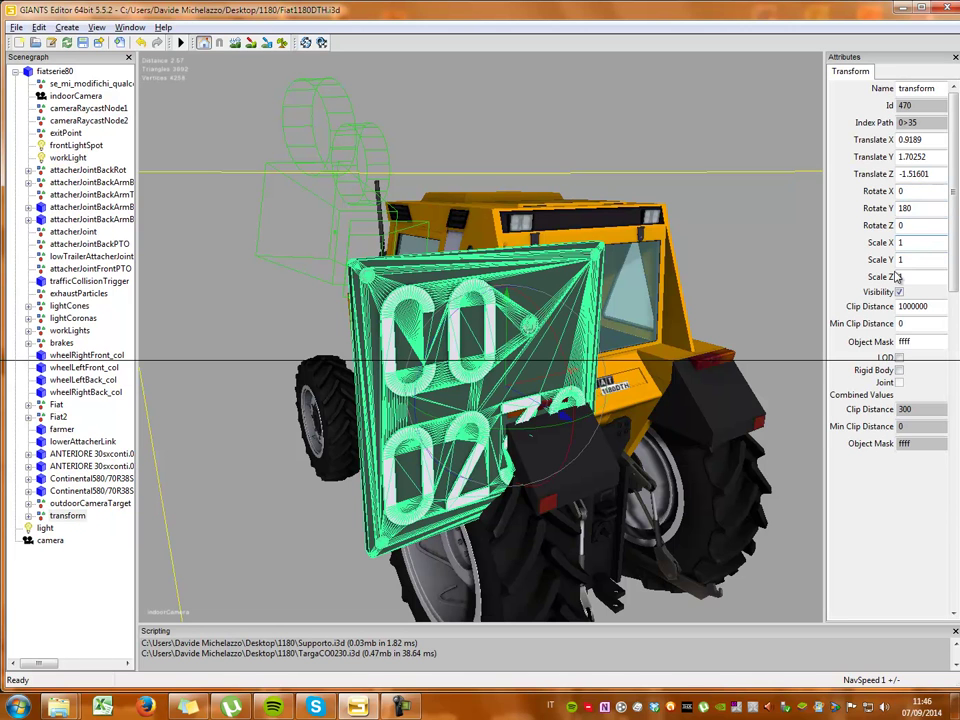
key(Return)
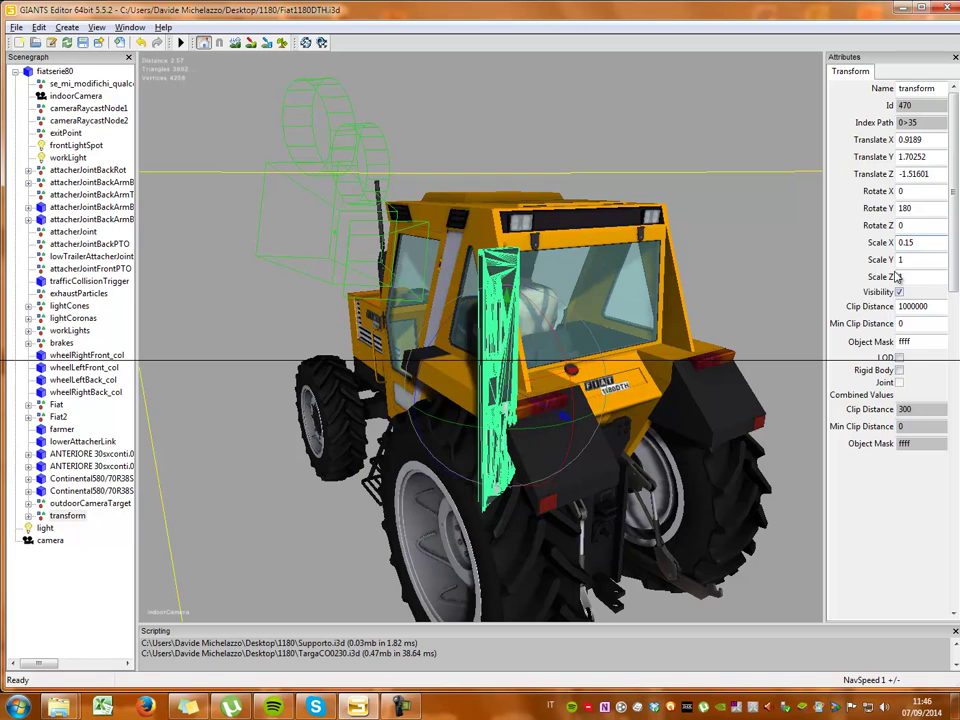
key(ctrl+c)
drag(927, 246, 907, 277)
key(ctrl+v)
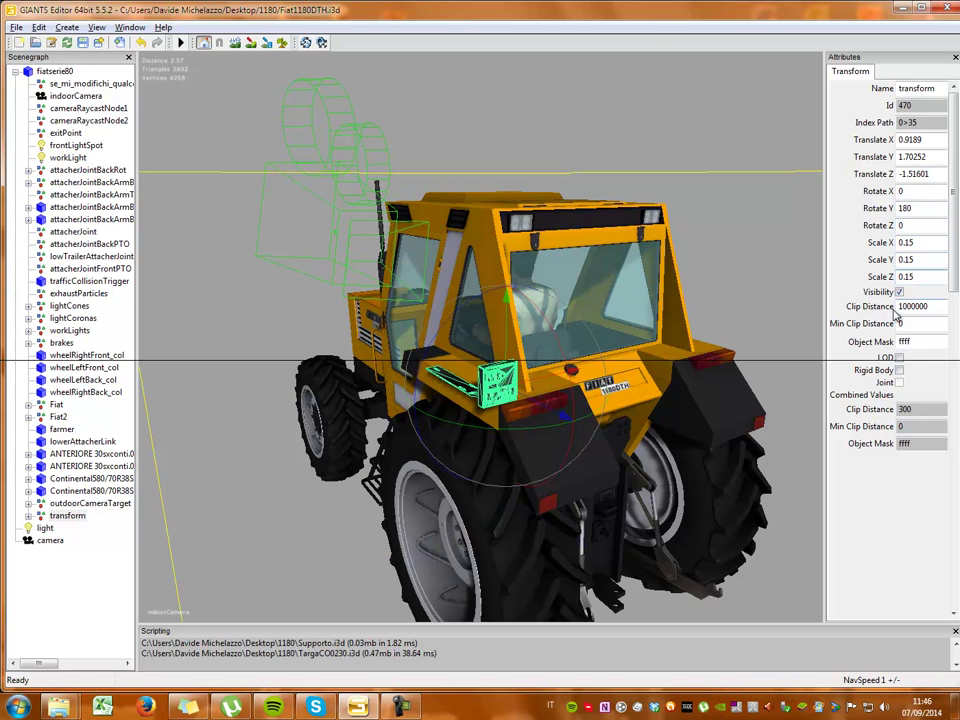
key(Return)
click(230, 410)
scroll(447, 522, down, 3)
scroll(474, 370, up, 5)
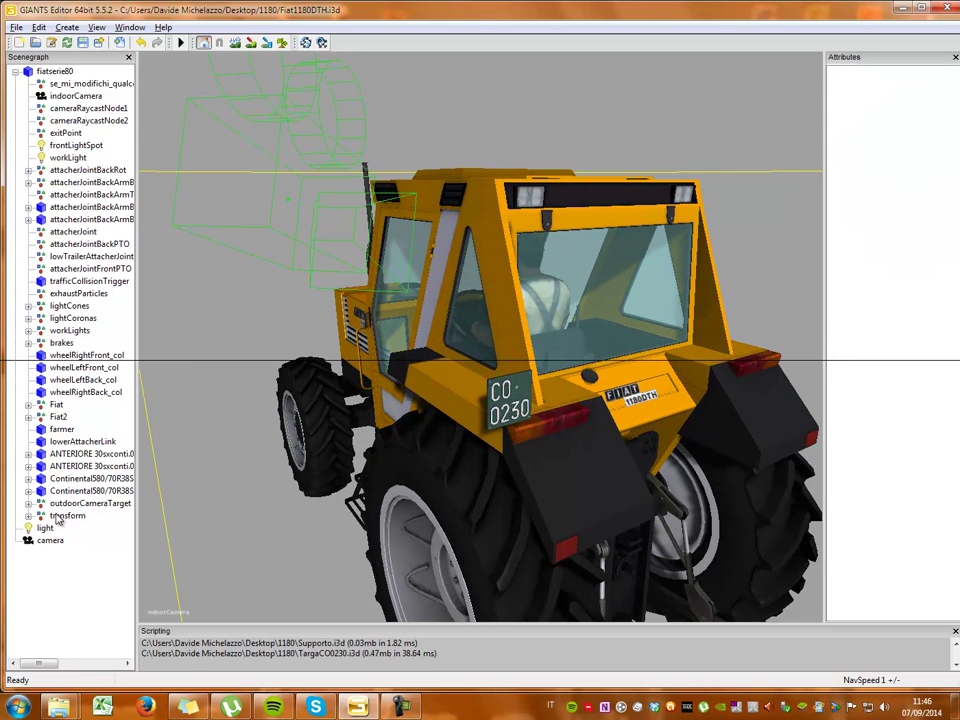
- Move the plate group along X toward the cab, to about 0.752
click(68, 518)
alt+drag(345, 430, 286, 439)
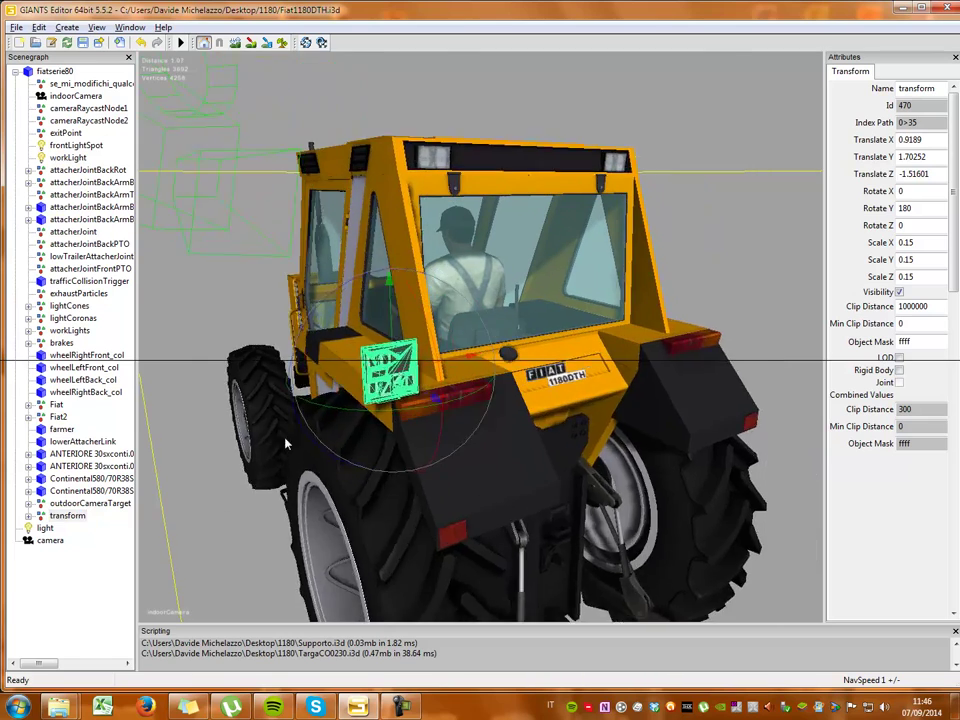
alt+right_drag(286, 439, 398, 326)
drag(566, 403, 432, 377)
drag(222, 301, 675, 433)
alt+right_drag(675, 433, 523, 347)
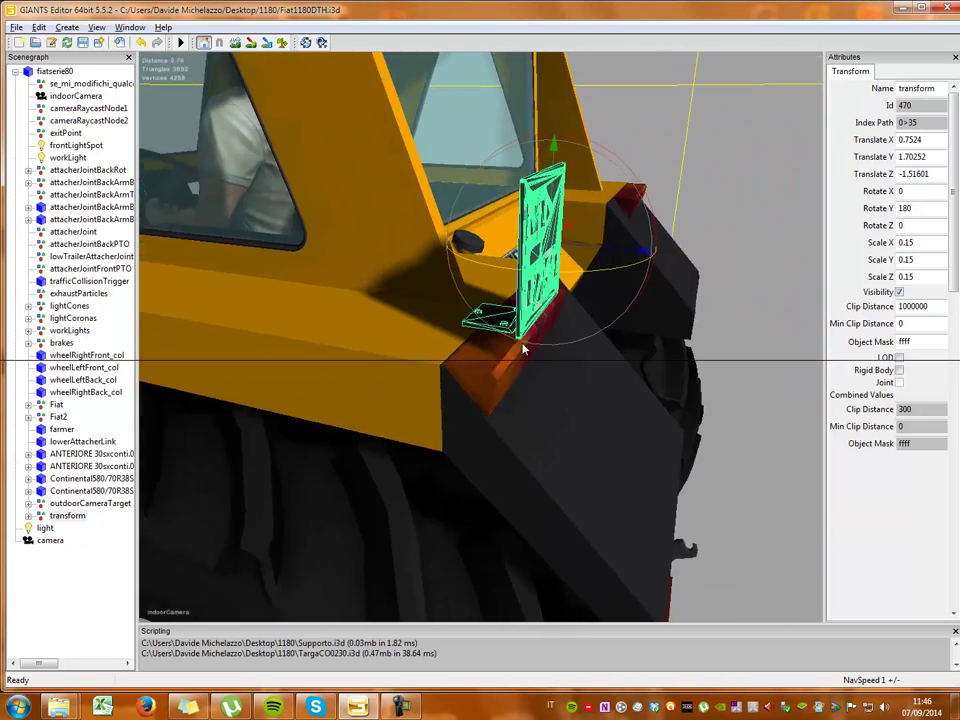
- Lower the plate group onto the left fender and shift it forward, to about Y 1.677 and Z -1.346
alt+drag(523, 347, 621, 349)
alt+right_drag(621, 349, 586, 306)
drag(586, 306, 452, 368)
drag(453, 280, 452, 278)
alt+drag(529, 328, 437, 386)
right_drag(437, 386, 561, 336)
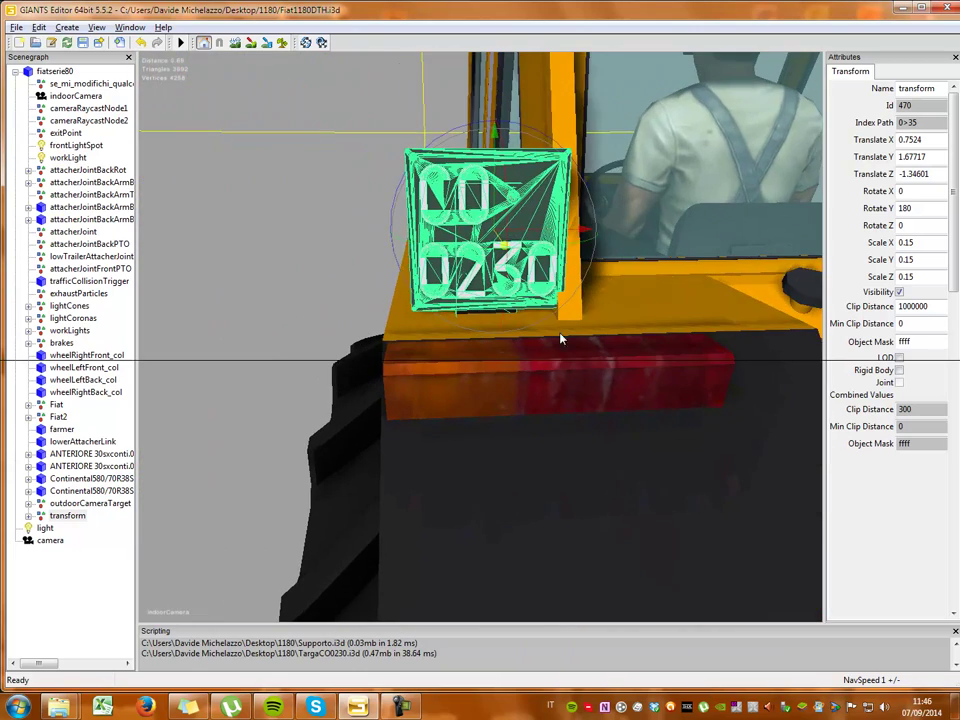
- Shift the plate group outward to about X 0.779, clear of the cab pillar, deselect it and check its placement
drag(558, 228, 536, 228)
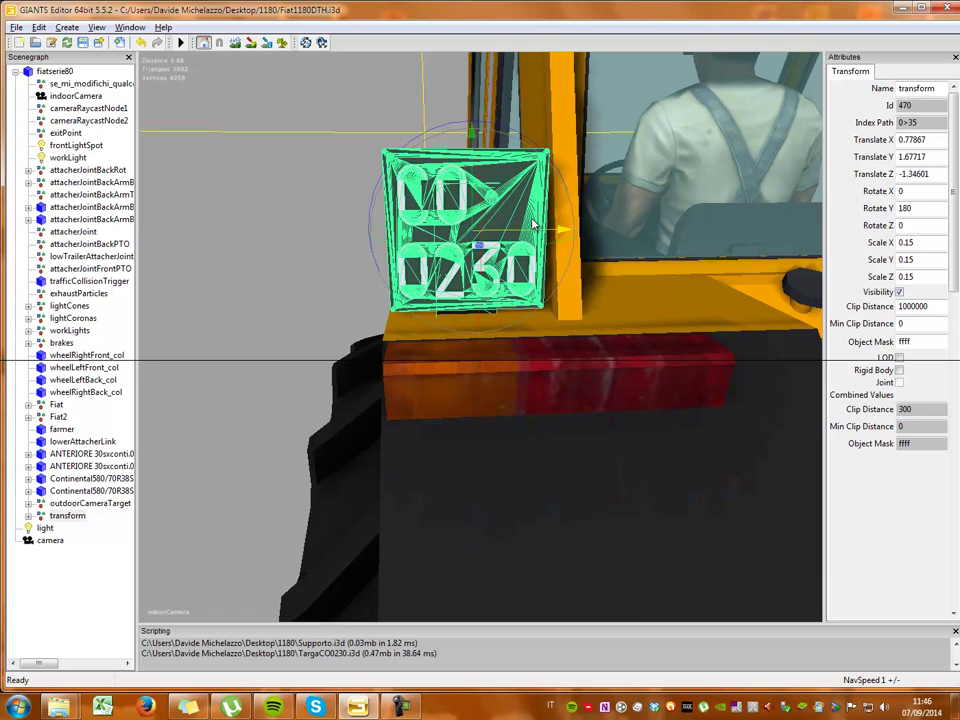
click(275, 331)
scroll(473, 332, down, 10)
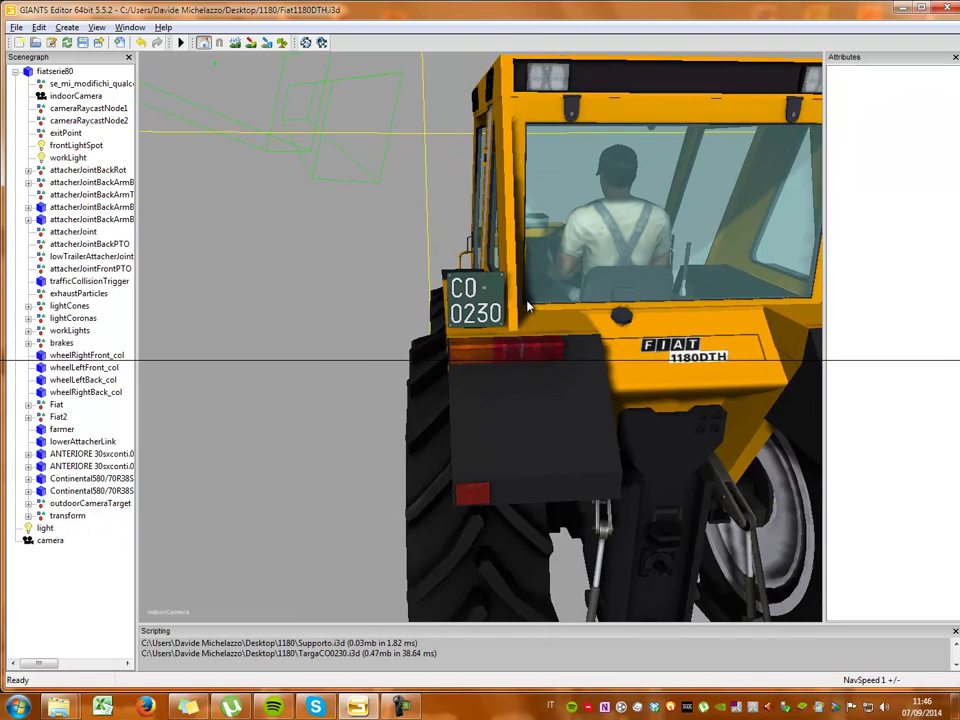
alt+drag(460, 372, 552, 392)
right_drag(551, 392, 587, 380)
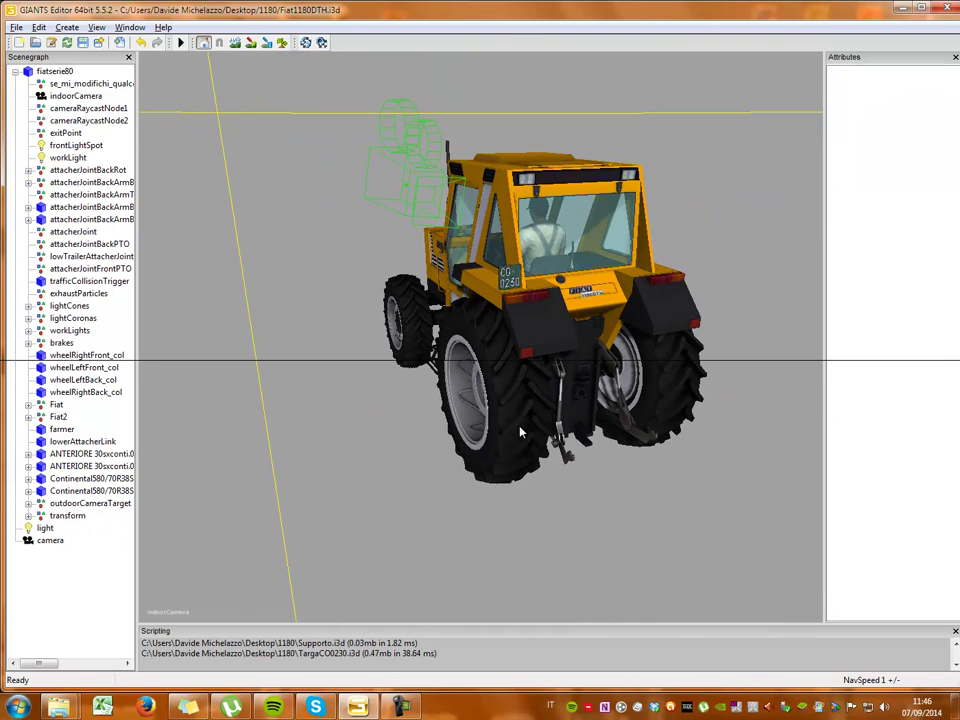
scroll(520, 432, up, 10)
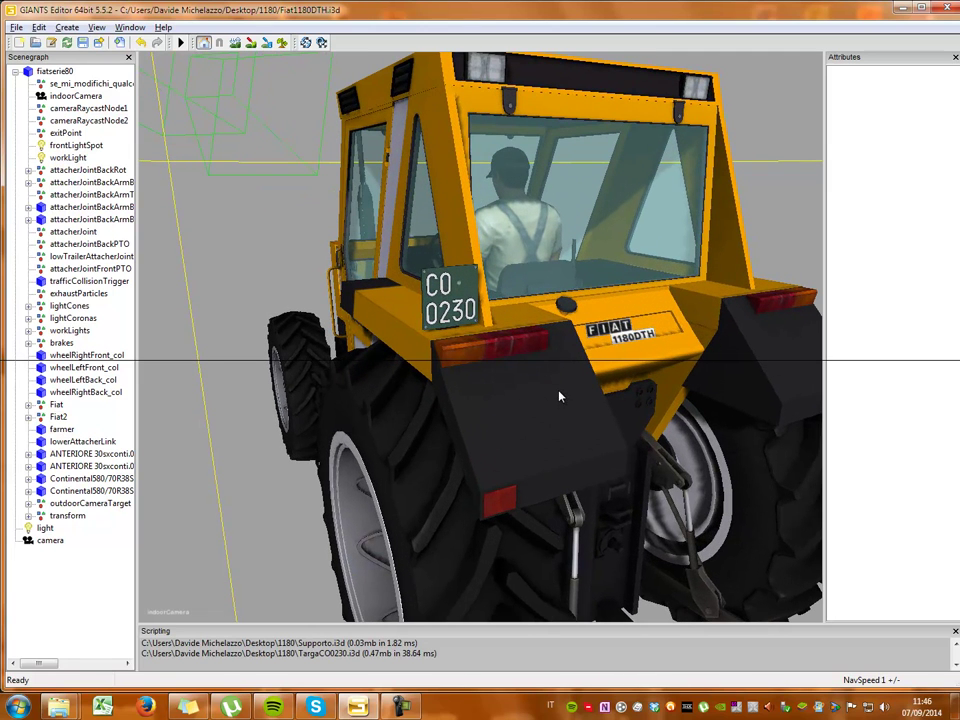
- Save the Fiat1180DTH.i3d scene with the CO0230 plate mounted on the fender
click(83, 43)
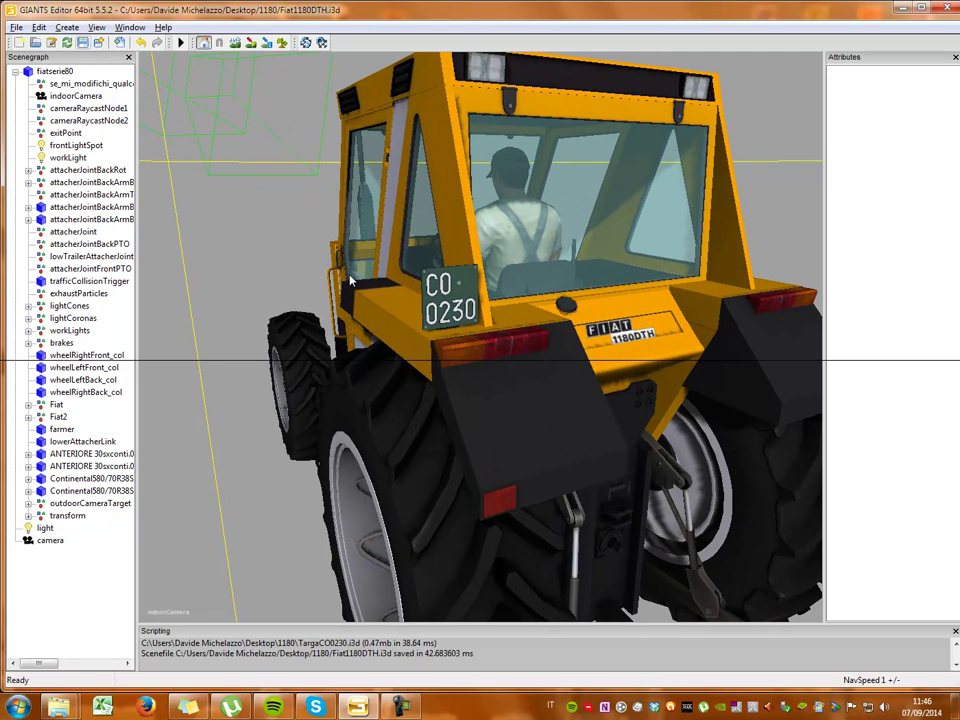
scroll(440, 338, down, 8)
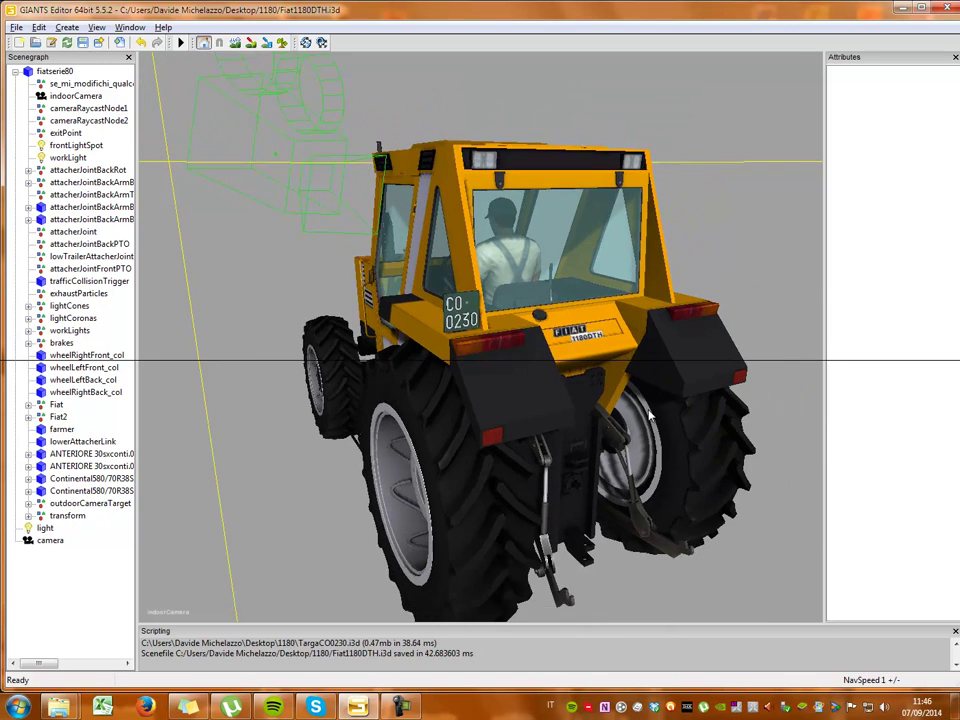
scroll(650, 443, down, 2)
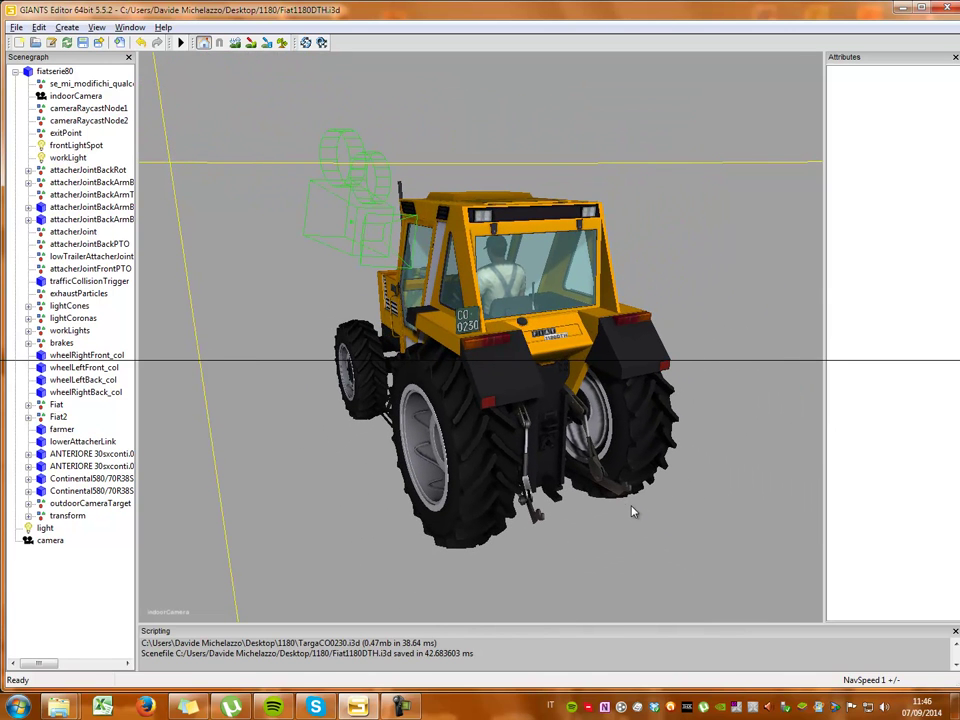
scroll(632, 512, up, 3)
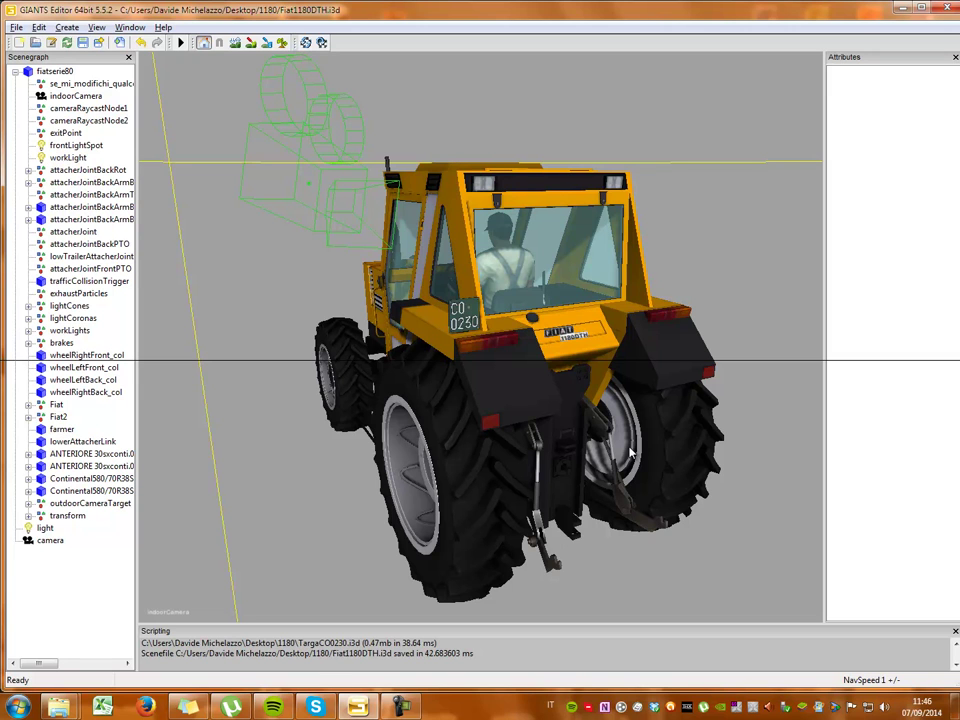
- Check which object the plate's transform group holds, deselect it, and close the editor, saving the changes to Fiat1180DTH.i3d
click(64, 516)
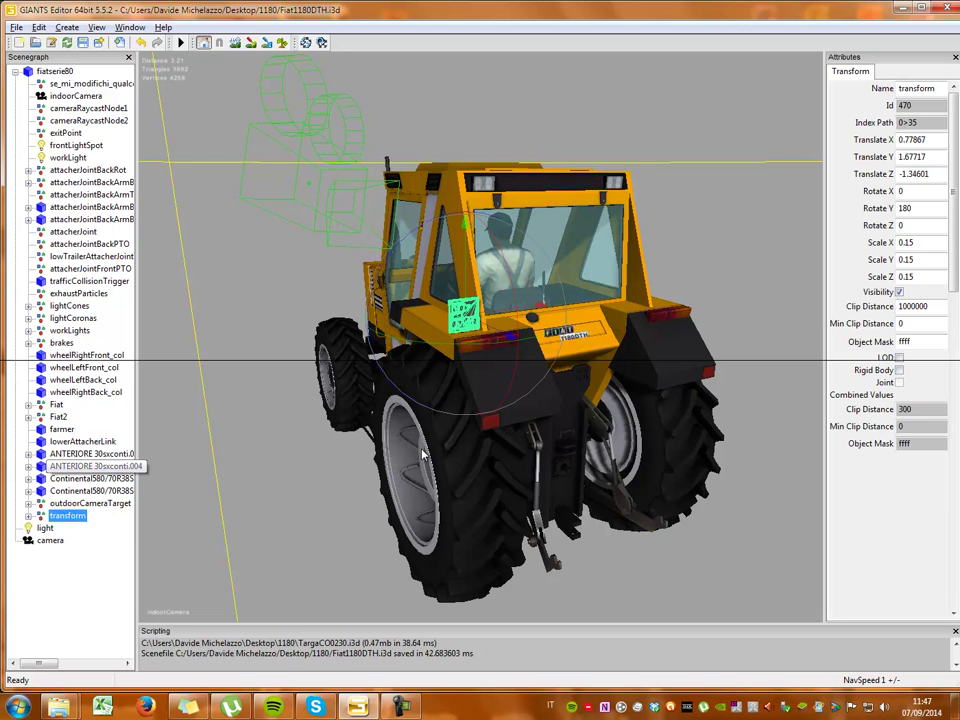
click(98, 419)
click(946, 8)
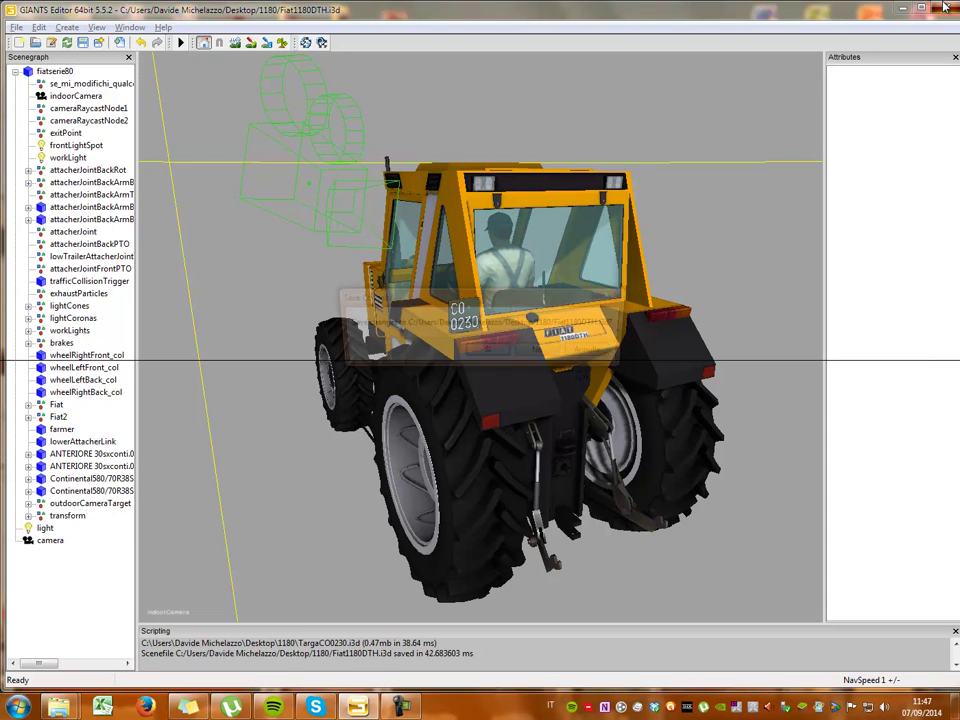
click(491, 351)
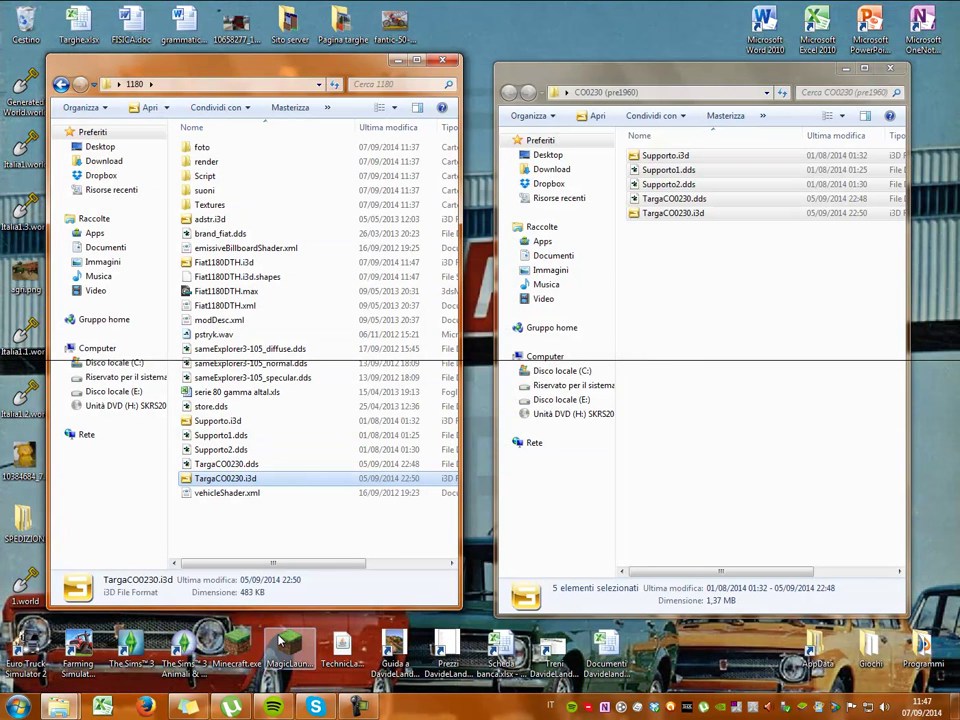
click(307, 528)
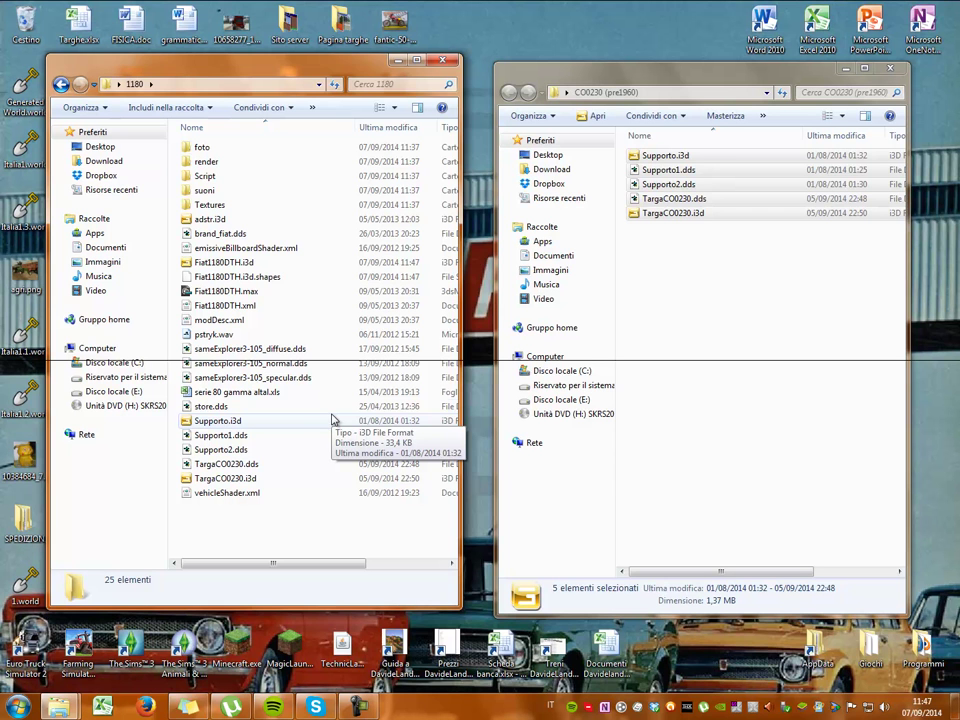
- Switch to Firefox and open the Targhe Farming Simulator Facebook page at facebook.com/targhefsim
click(147, 707)
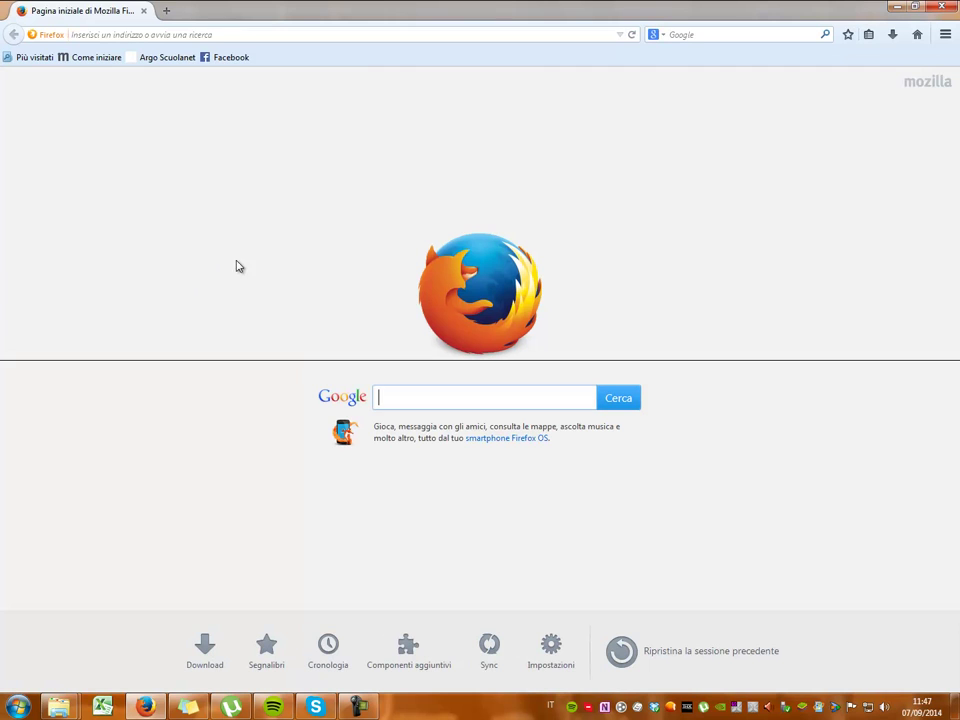
click(244, 34)
text(targheitaliane.com/)
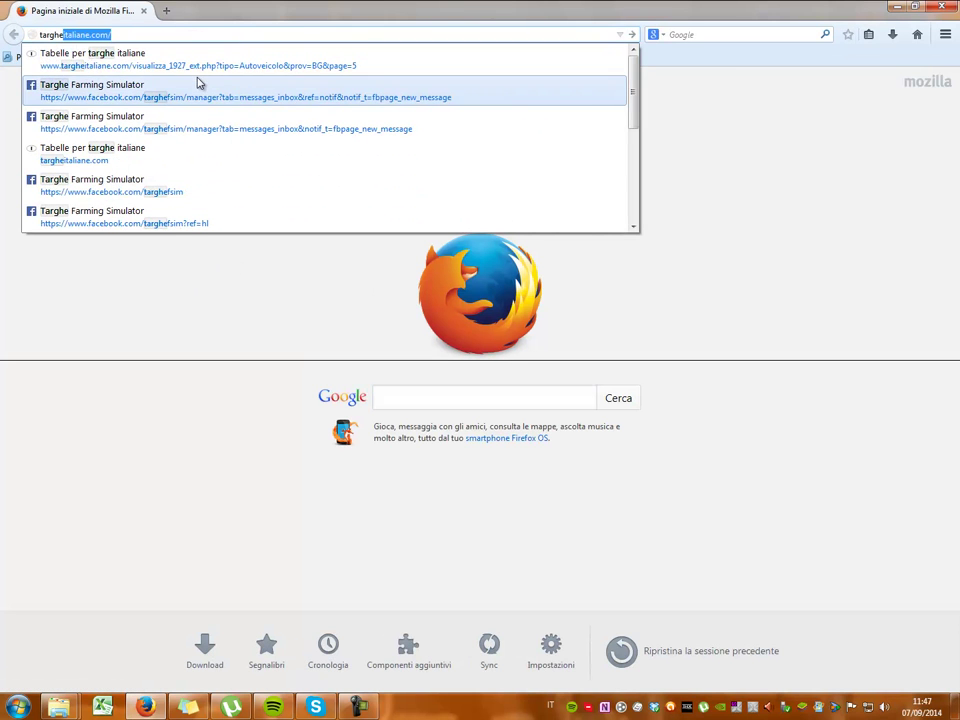
click(175, 200)
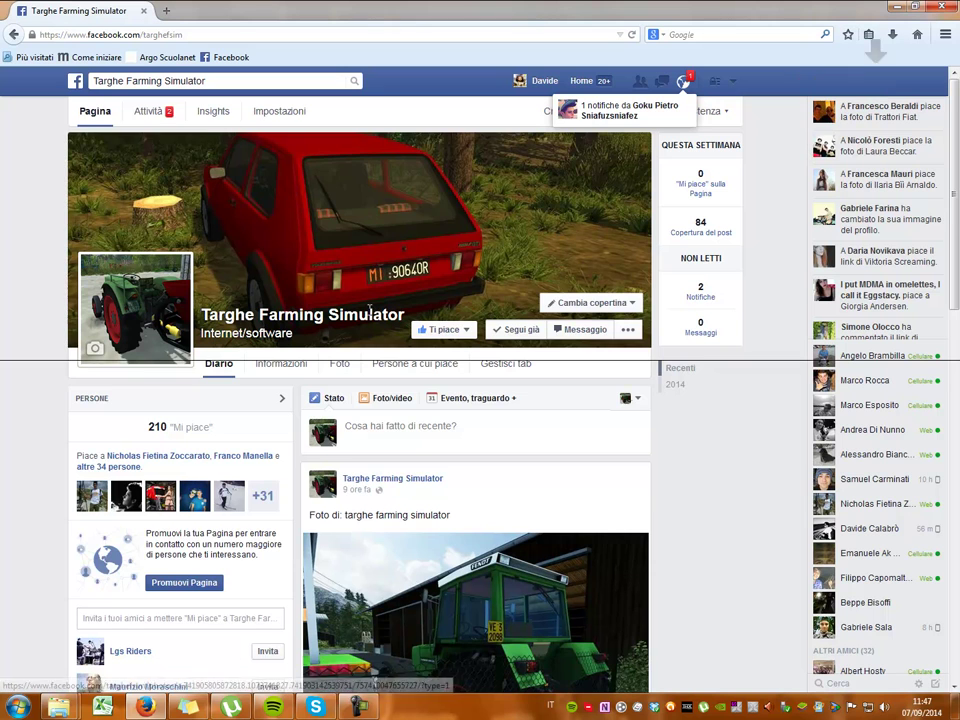
- Look through the posts and plate photos on the Targhe Farming Simulator page, and minimize the browser
scroll(365, 320, down, 2)
scroll(358, 350, down, 4)
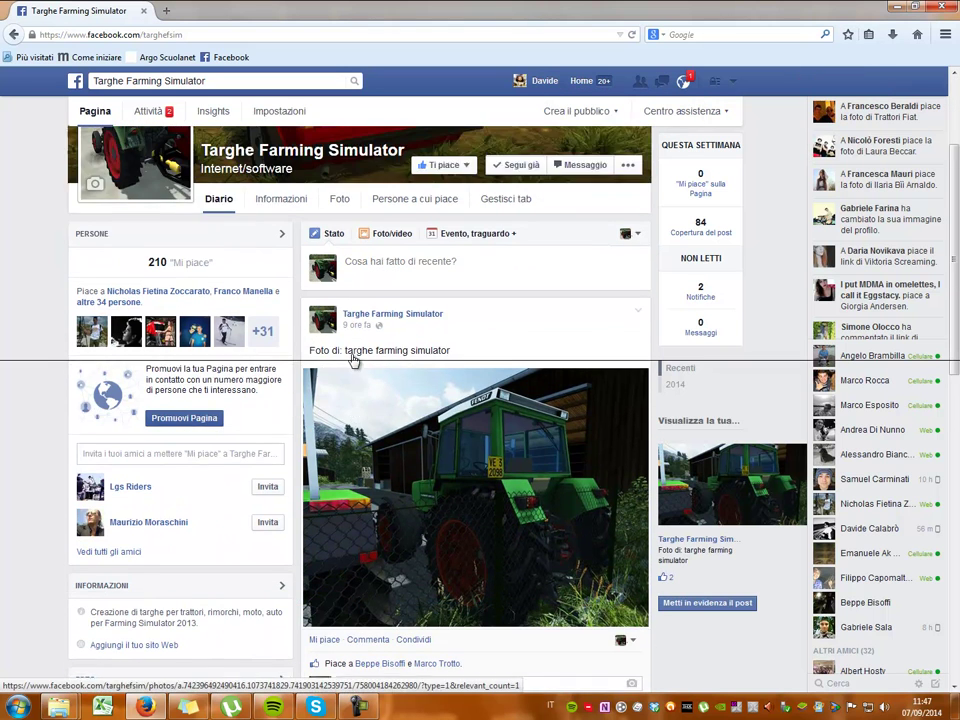
scroll(352, 360, down, 2)
scroll(352, 360, down, 6)
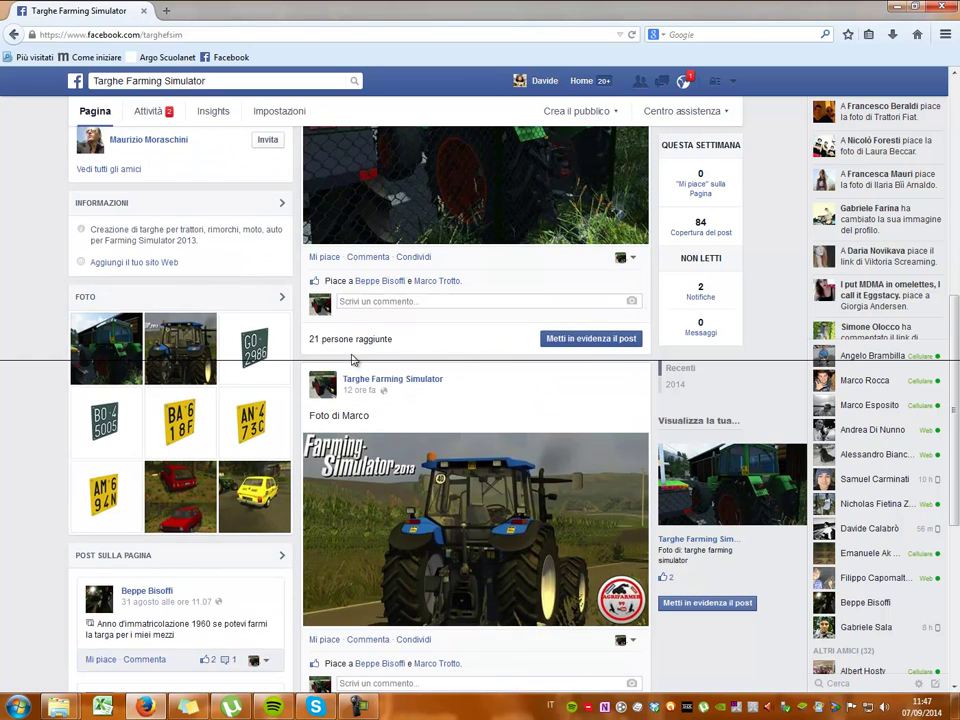
scroll(352, 360, up, 12)
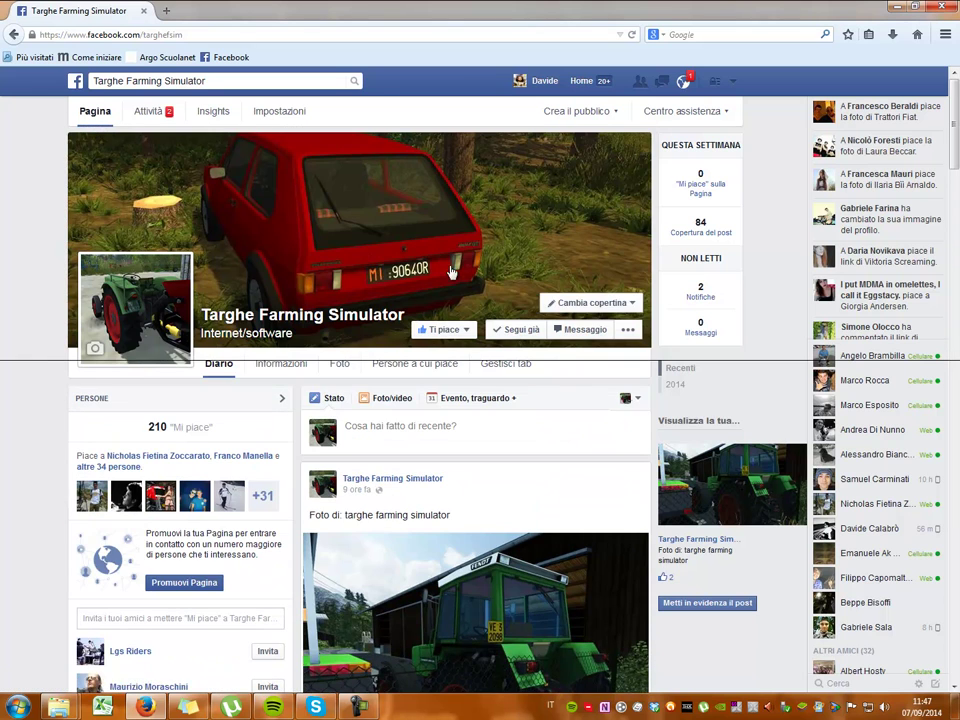
click(898, 11)
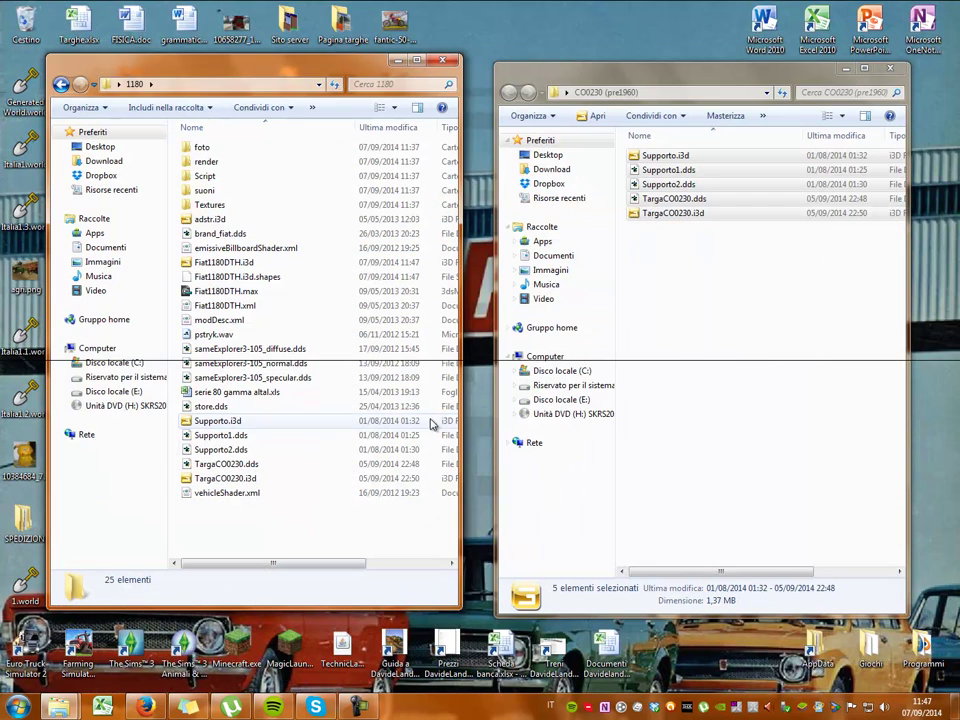